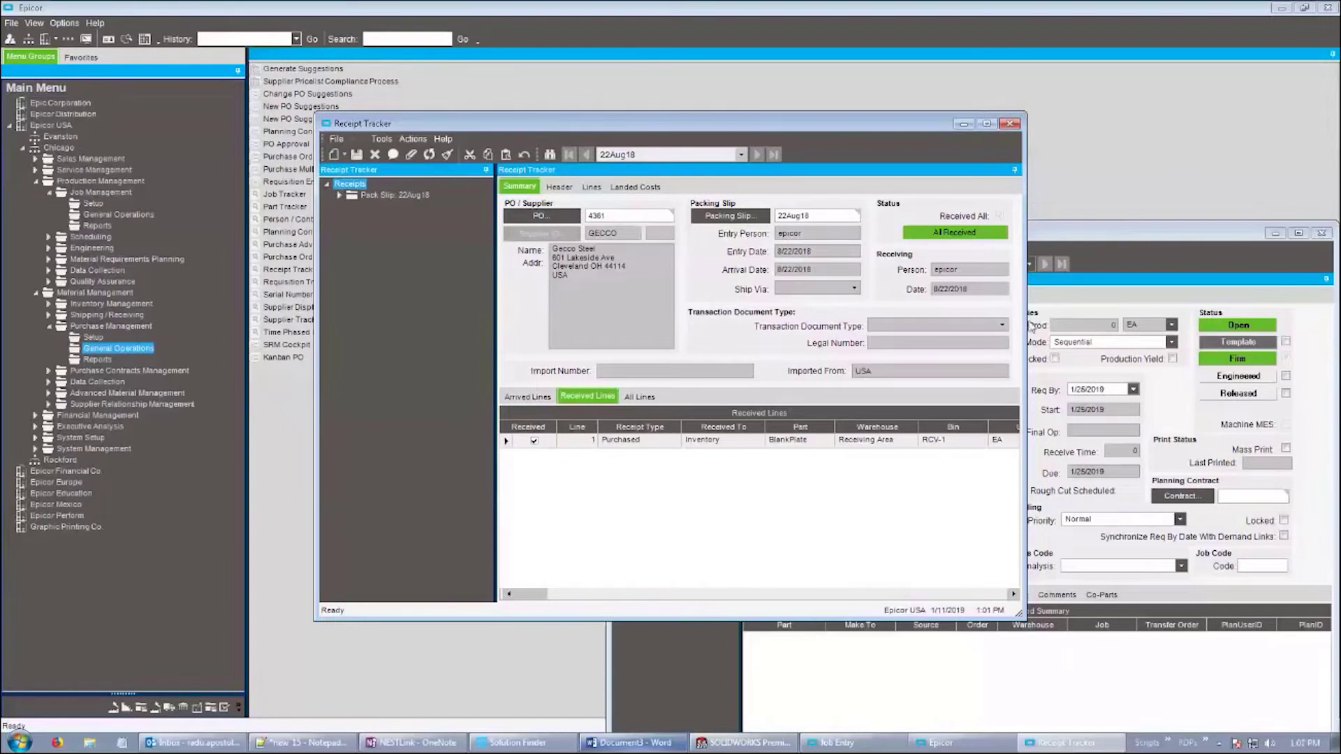
# Bring the Job Entry window for job 2461 forward and expand its RectangularPlate, CircularPlate and CustomShapedPlate subassemblies.
pyautogui.click(1146, 243)
pyautogui.moveTo(1042, 238); pyautogui.dragTo(776, 130)
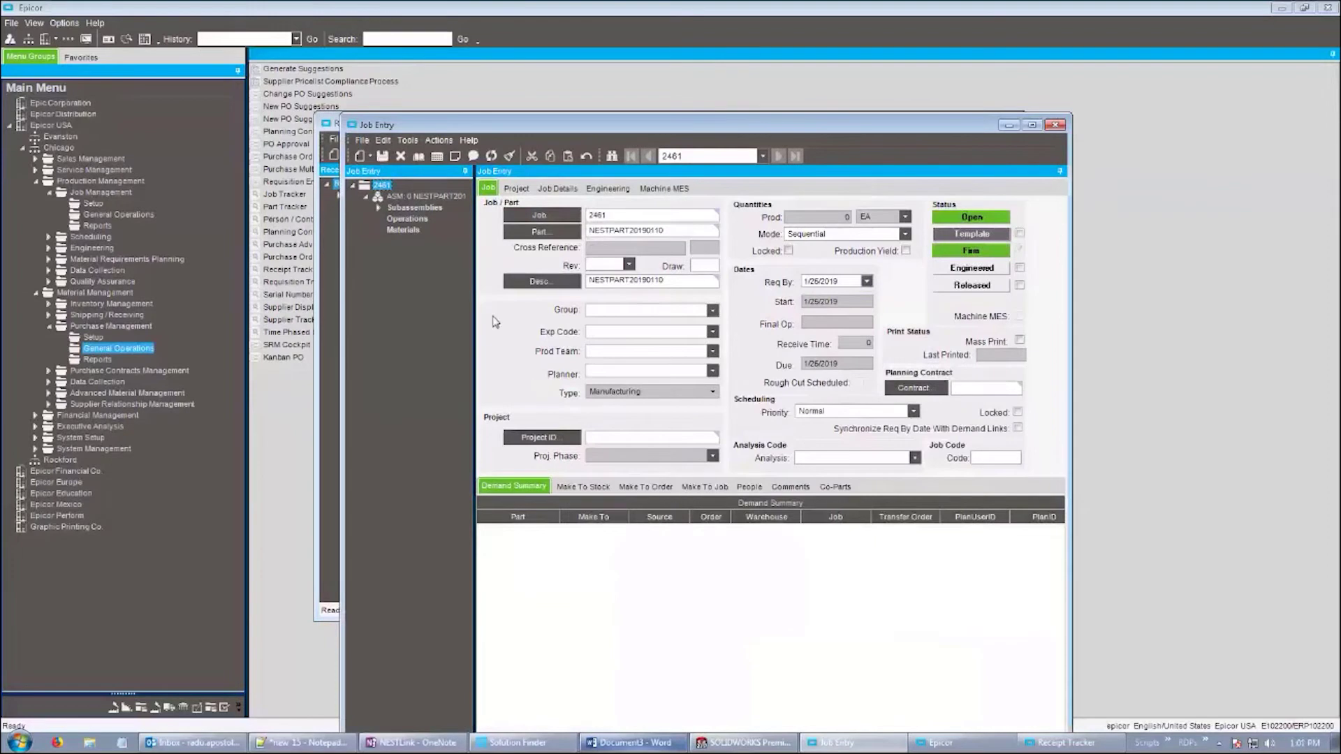
pyautogui.click(380, 209)
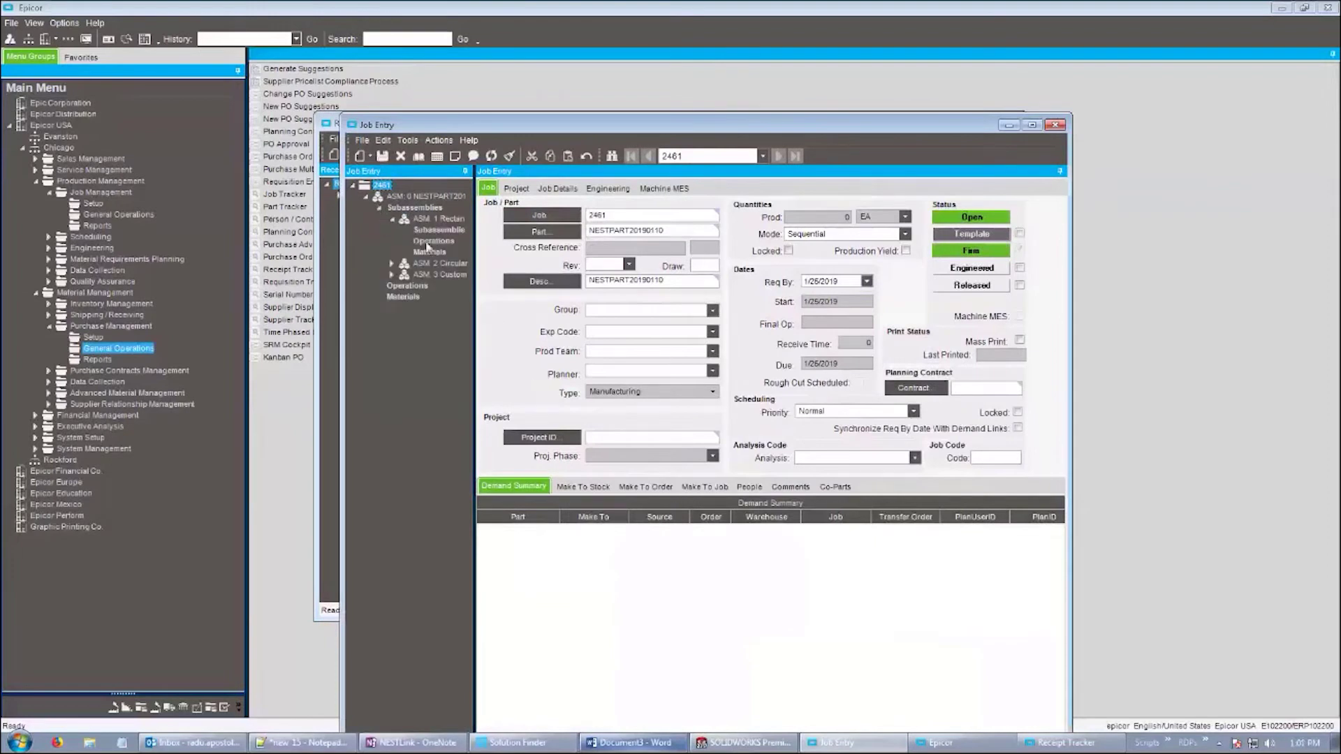
pyautogui.moveTo(474, 276); pyautogui.dragTo(563, 286)
pyautogui.click(391, 264)
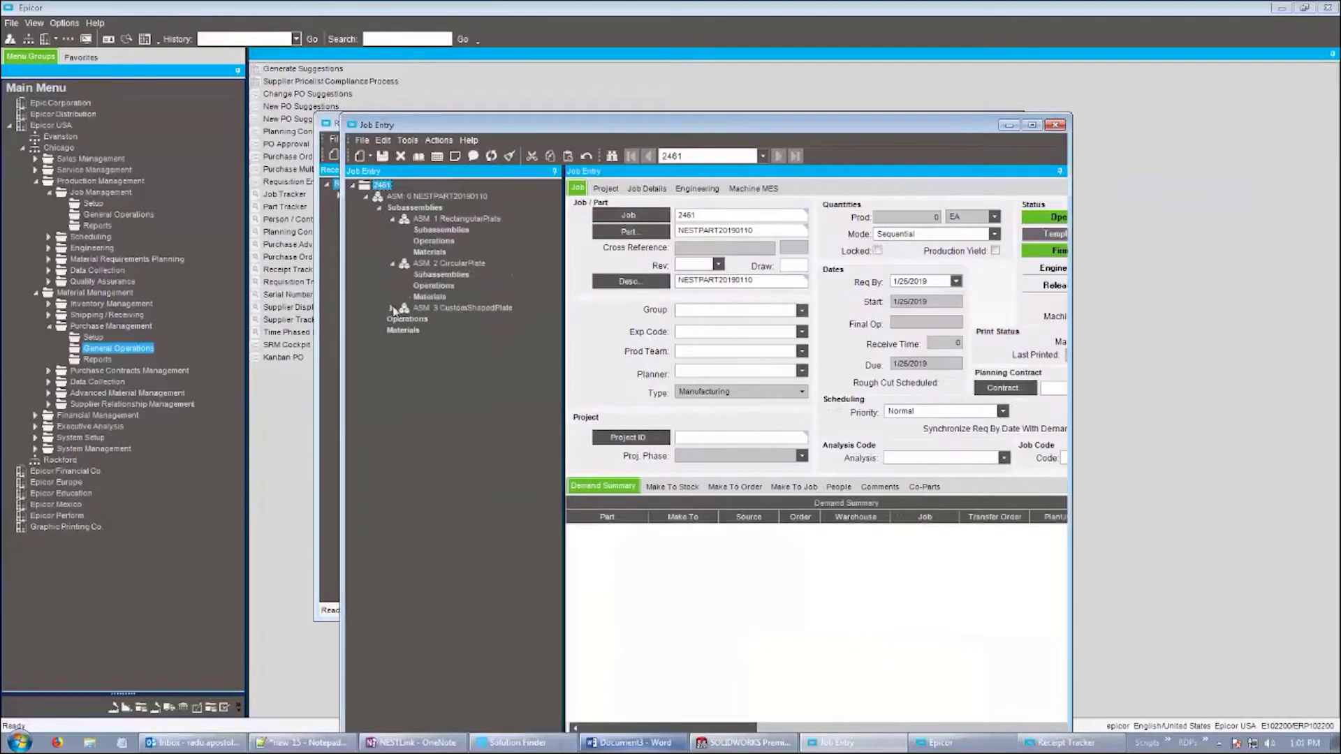
pyautogui.click(391, 308)
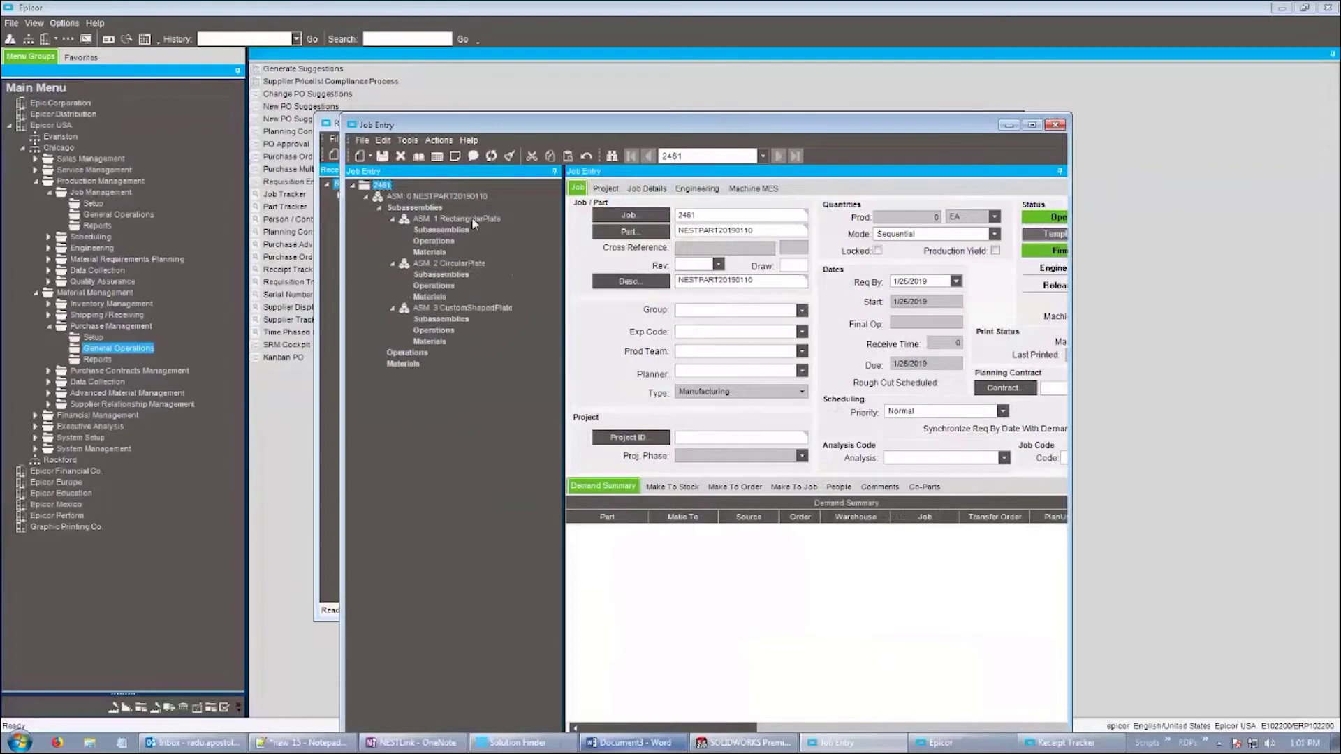
# Review the assembly details of the RectangularPlate, CircularPlate and CustomShapedPlate subassemblies in turn.
pyautogui.click(472, 220)
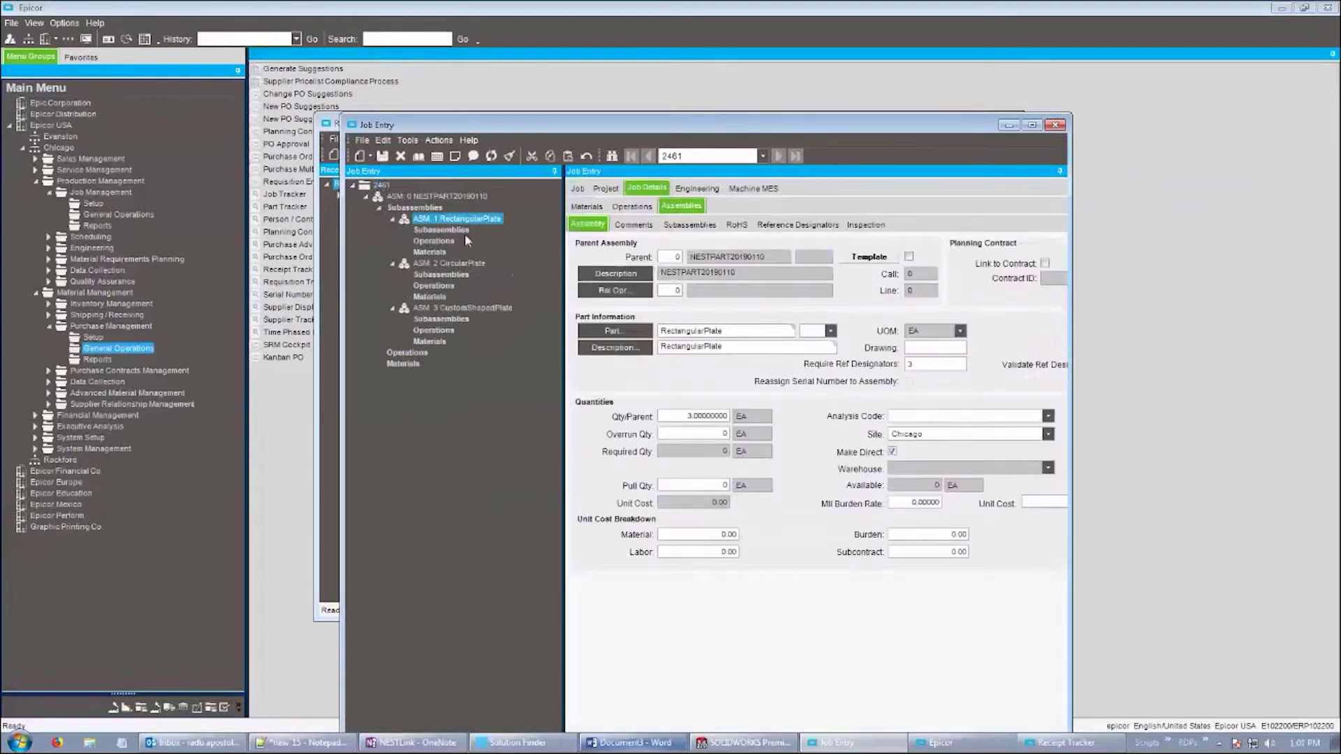
pyautogui.click(464, 262)
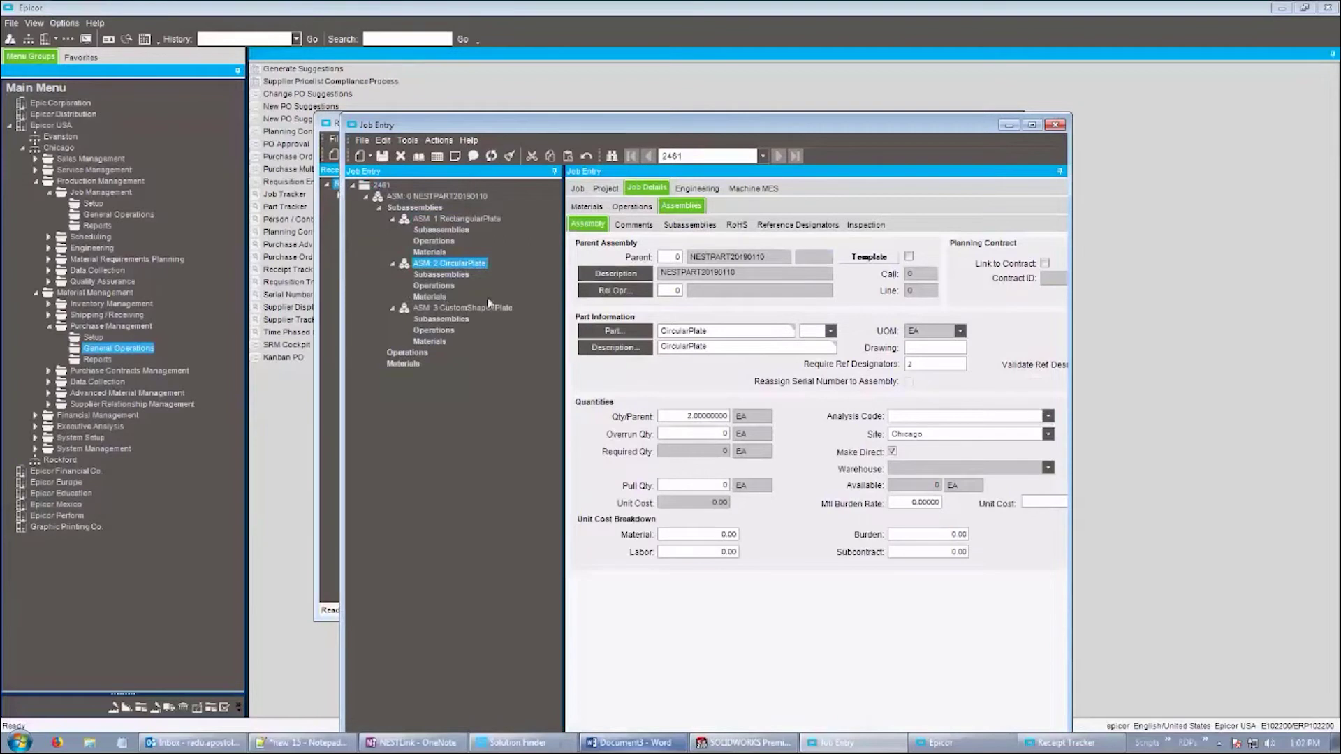
pyautogui.click(483, 309)
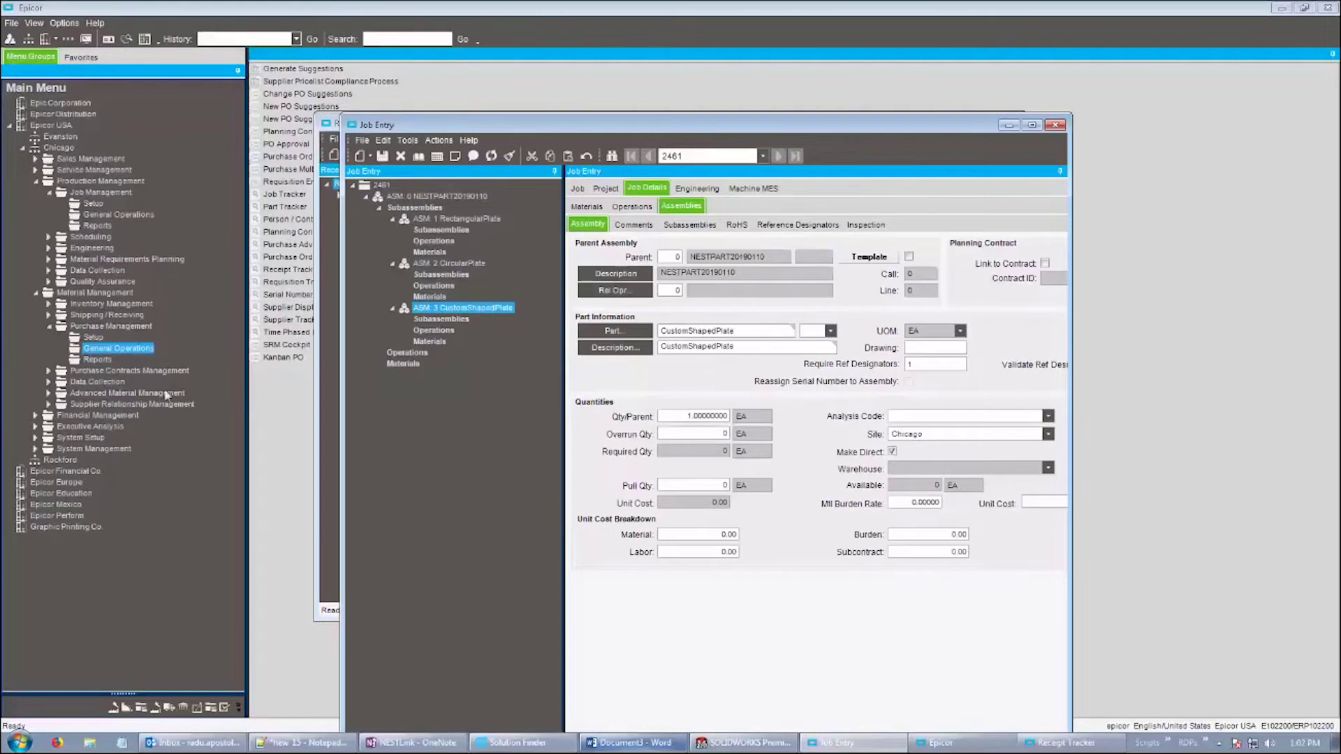
# Run NESTLink (Epicor to SigmaNEST), search for job number 2461 and transfer that job to SigmaNEST.
pyautogui.click(20, 742)
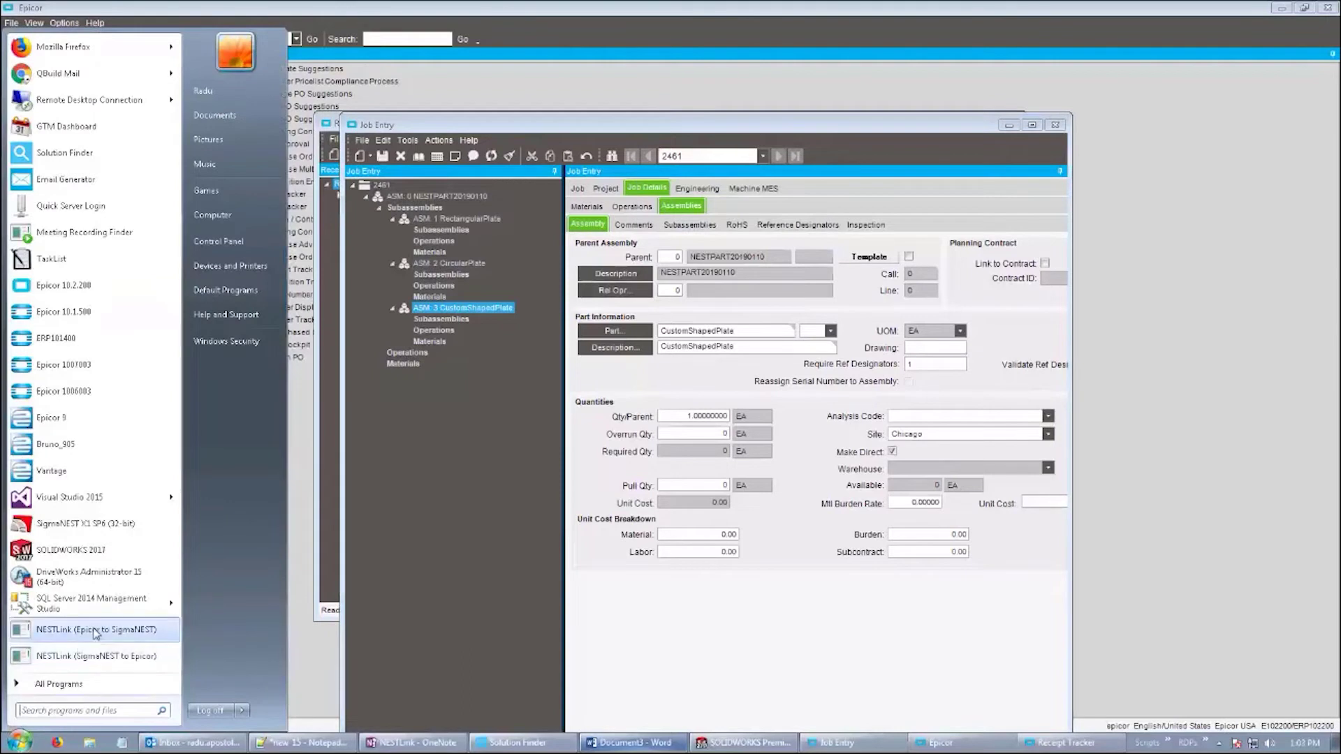
pyautogui.click(97, 630)
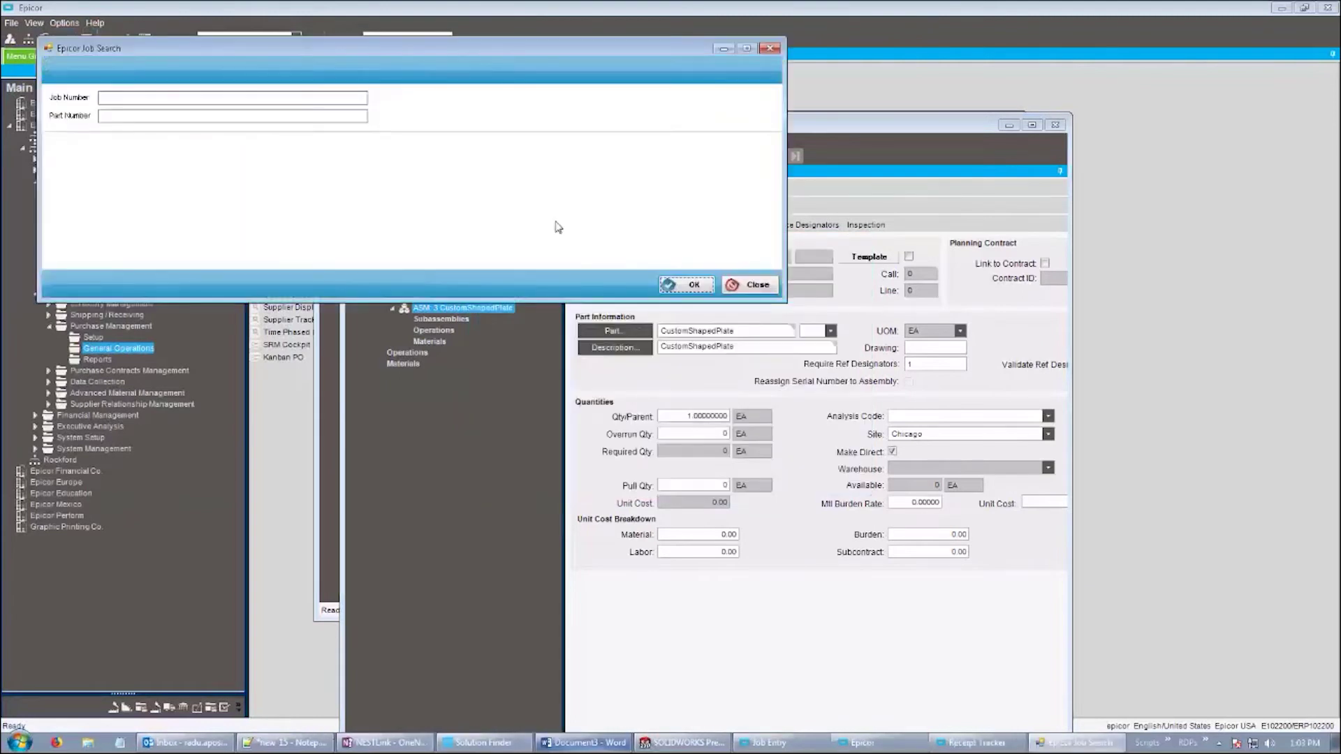
pyautogui.moveTo(586, 50); pyautogui.dragTo(892, 345)
pyautogui.write('2461')
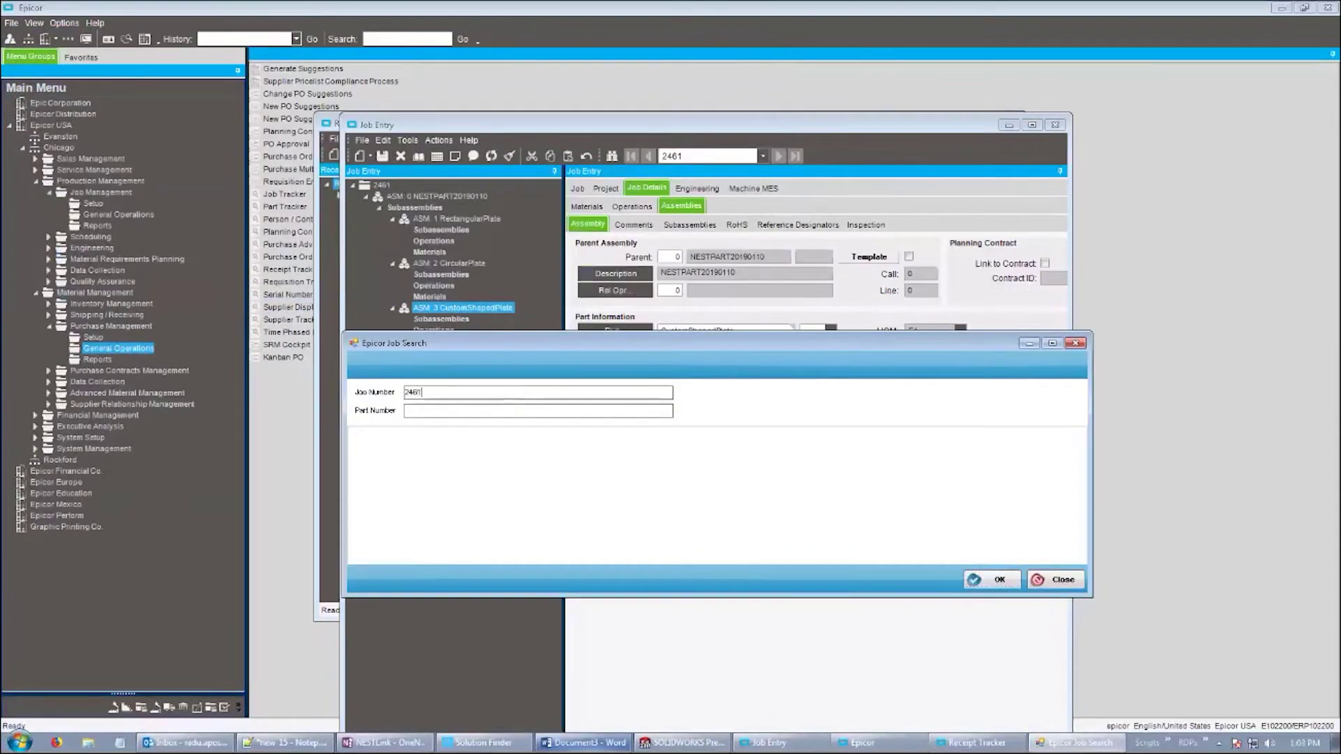
pyautogui.press('Return')
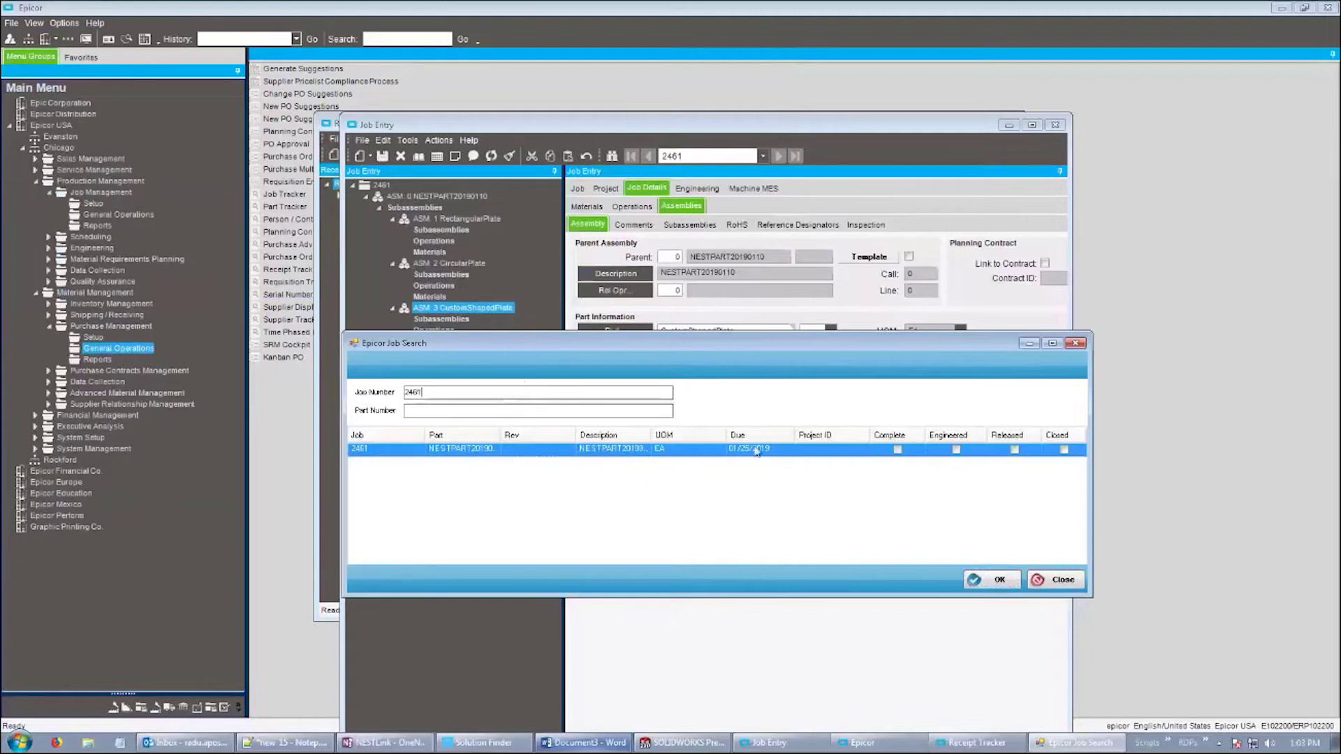
pyautogui.click(976, 580)
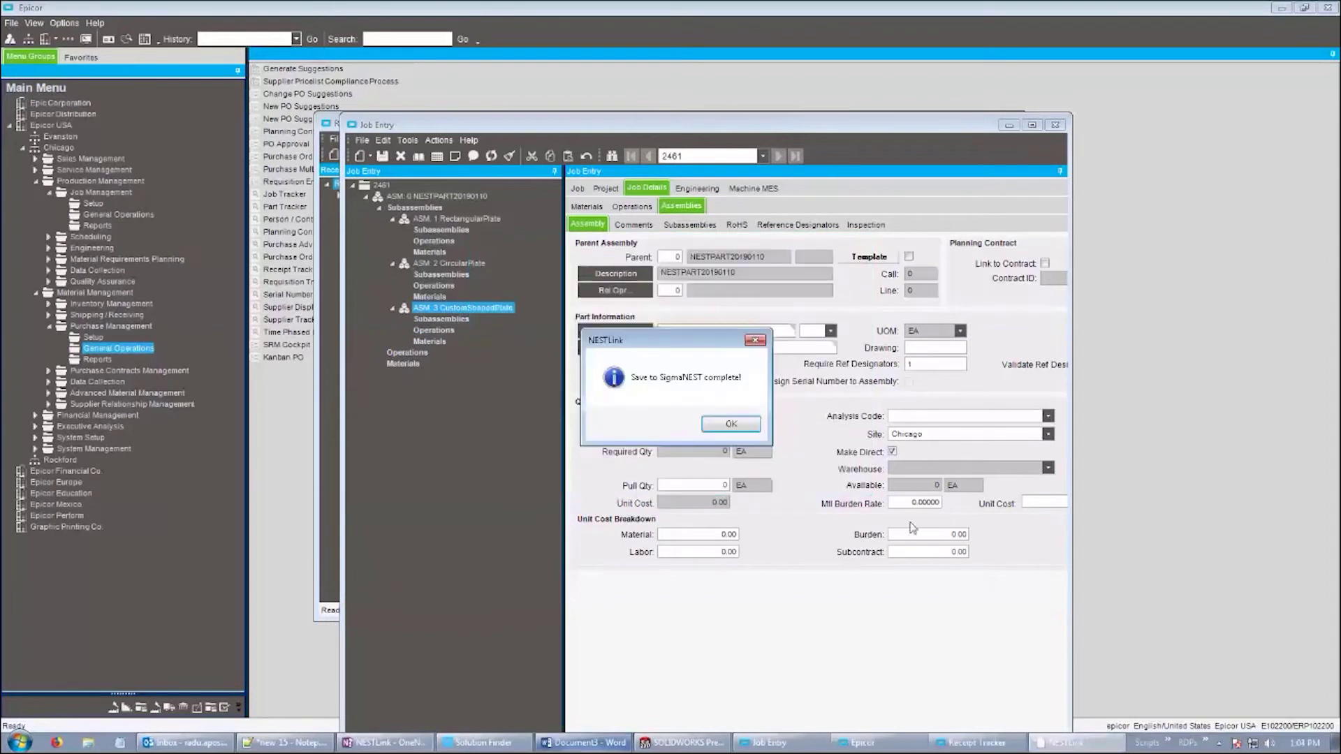
pyautogui.click(731, 424)
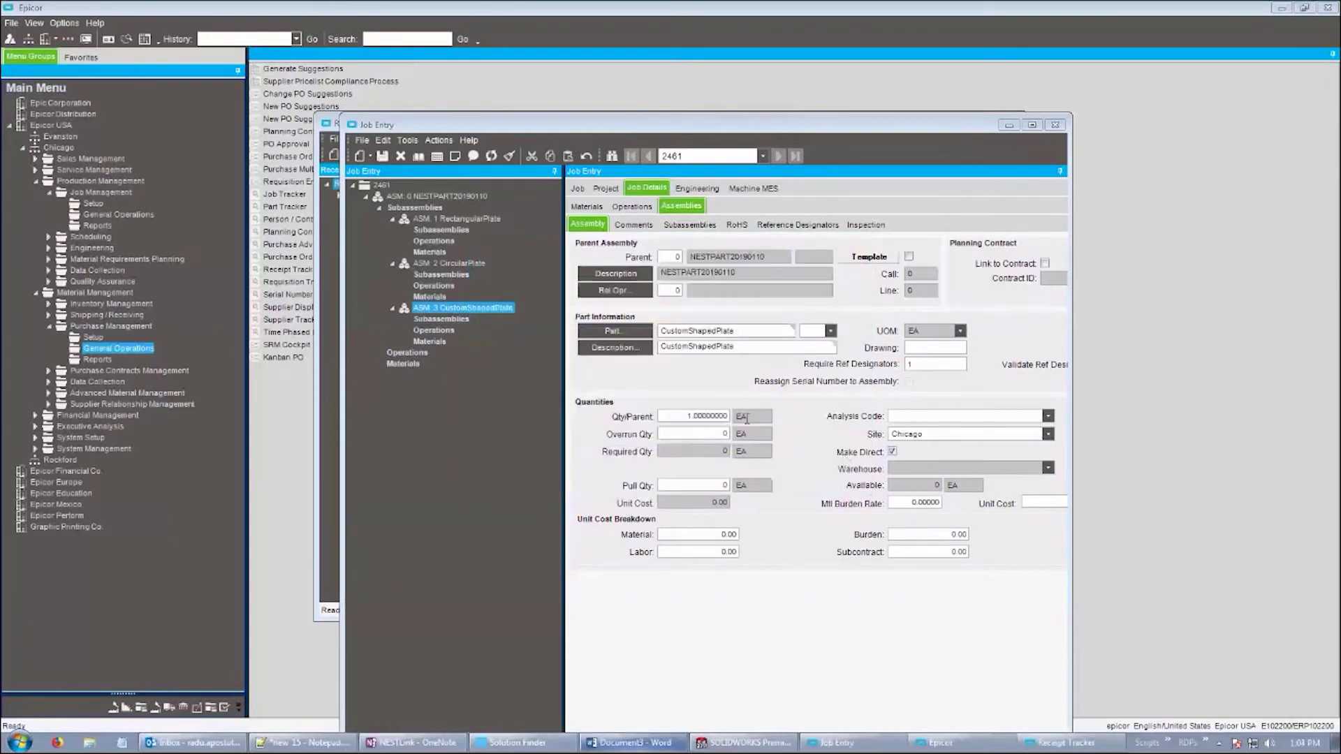
# Close Job Entry, launch SigmaNEST X1 and minimize the Receipt Tracker window.
pyautogui.click(1054, 126)
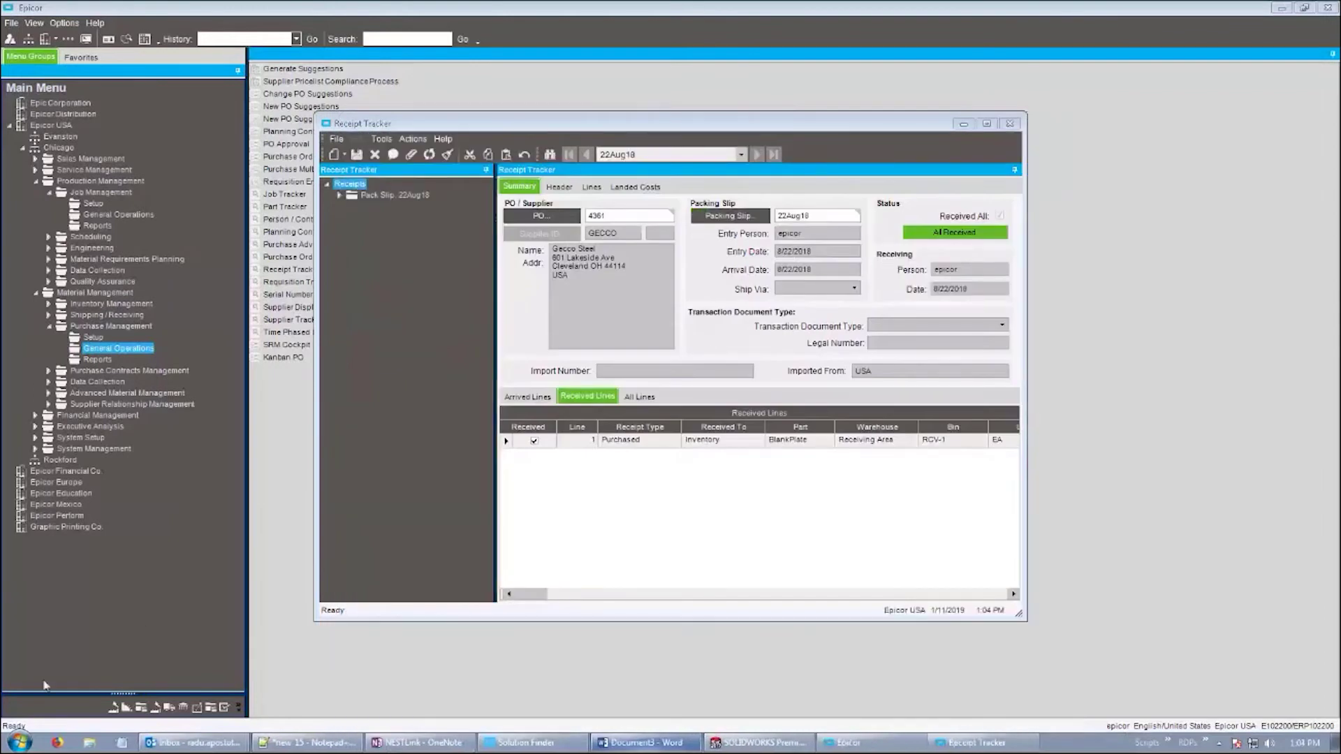
pyautogui.click(20, 742)
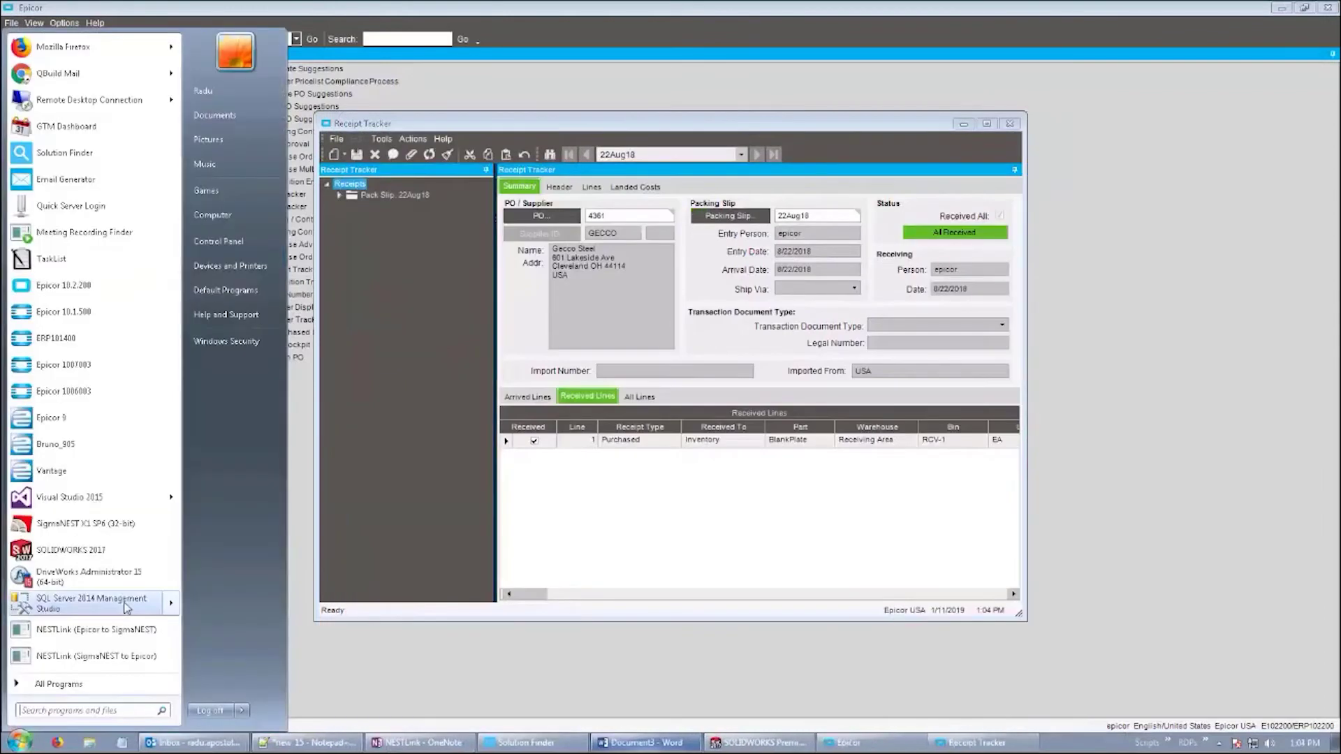
pyautogui.click(92, 523)
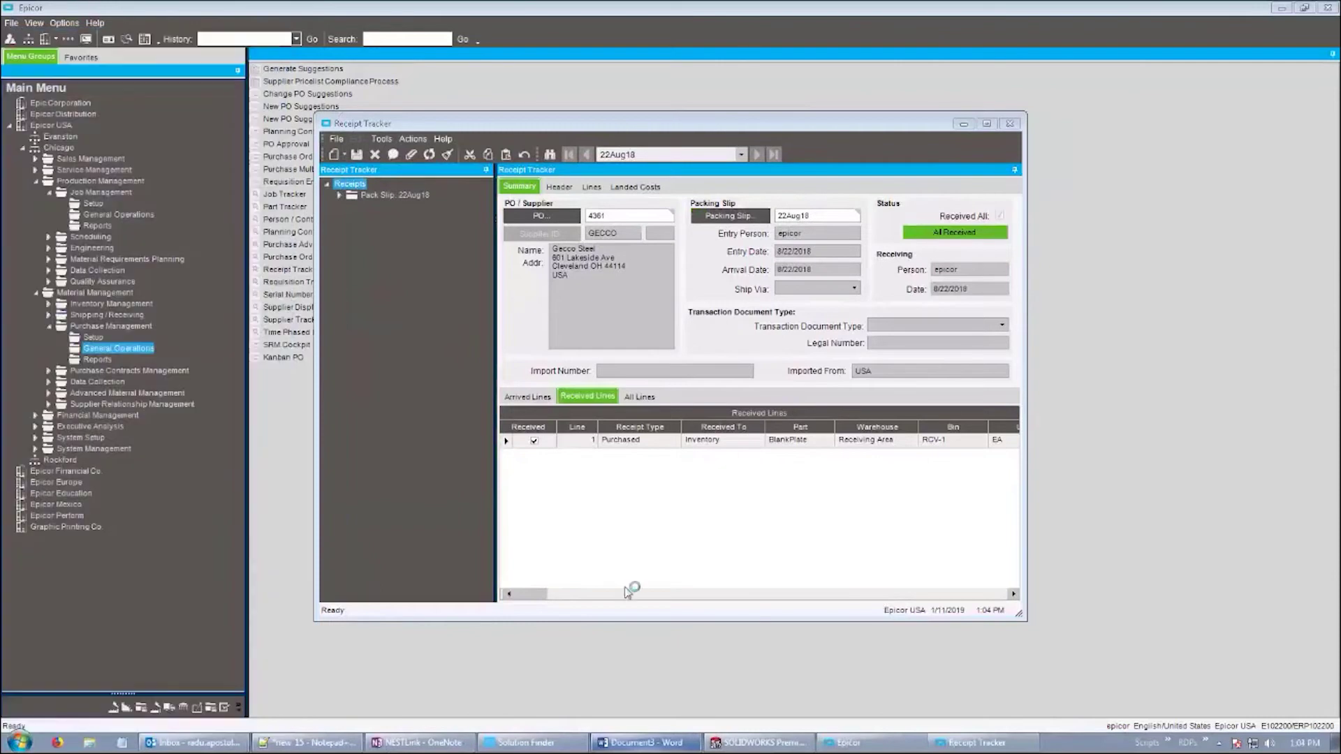
pyautogui.click(965, 125)
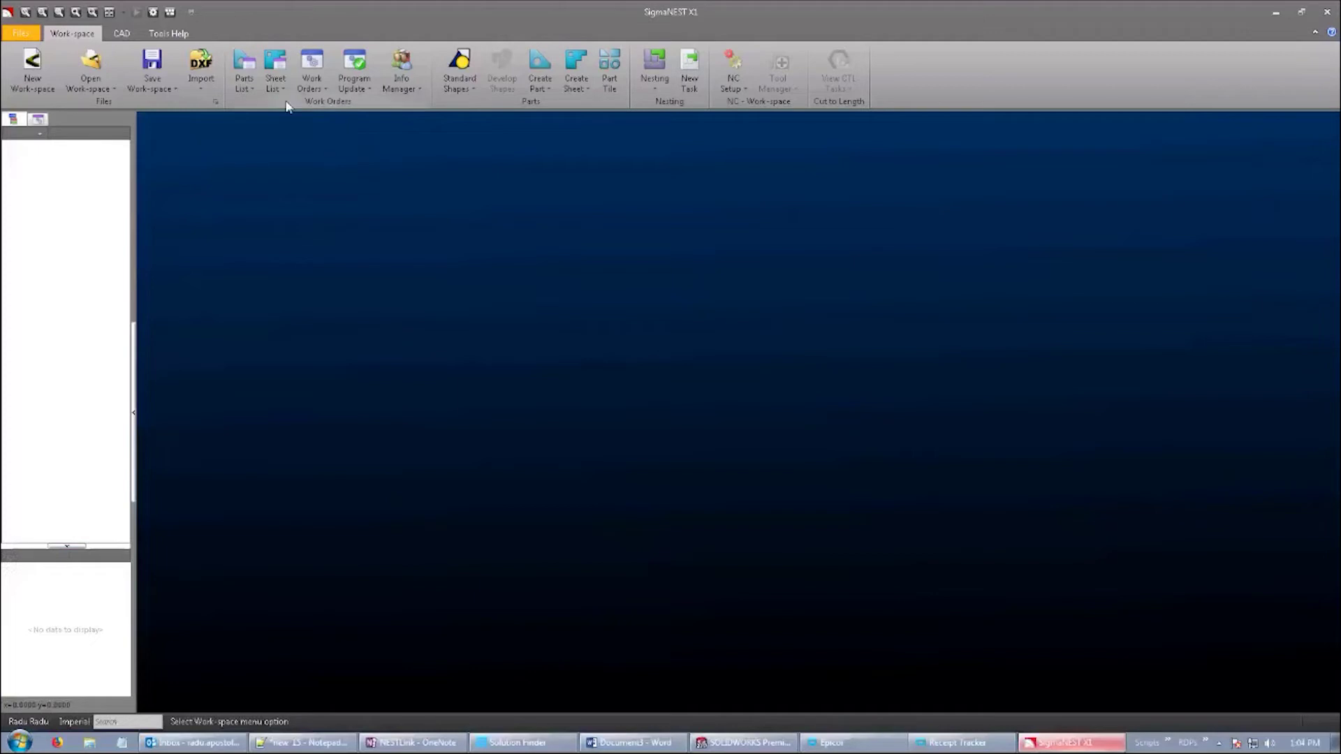
# Check the available inventory sheets in the sheet list, then close it.
pyautogui.click(275, 83)
pyautogui.click(327, 108)
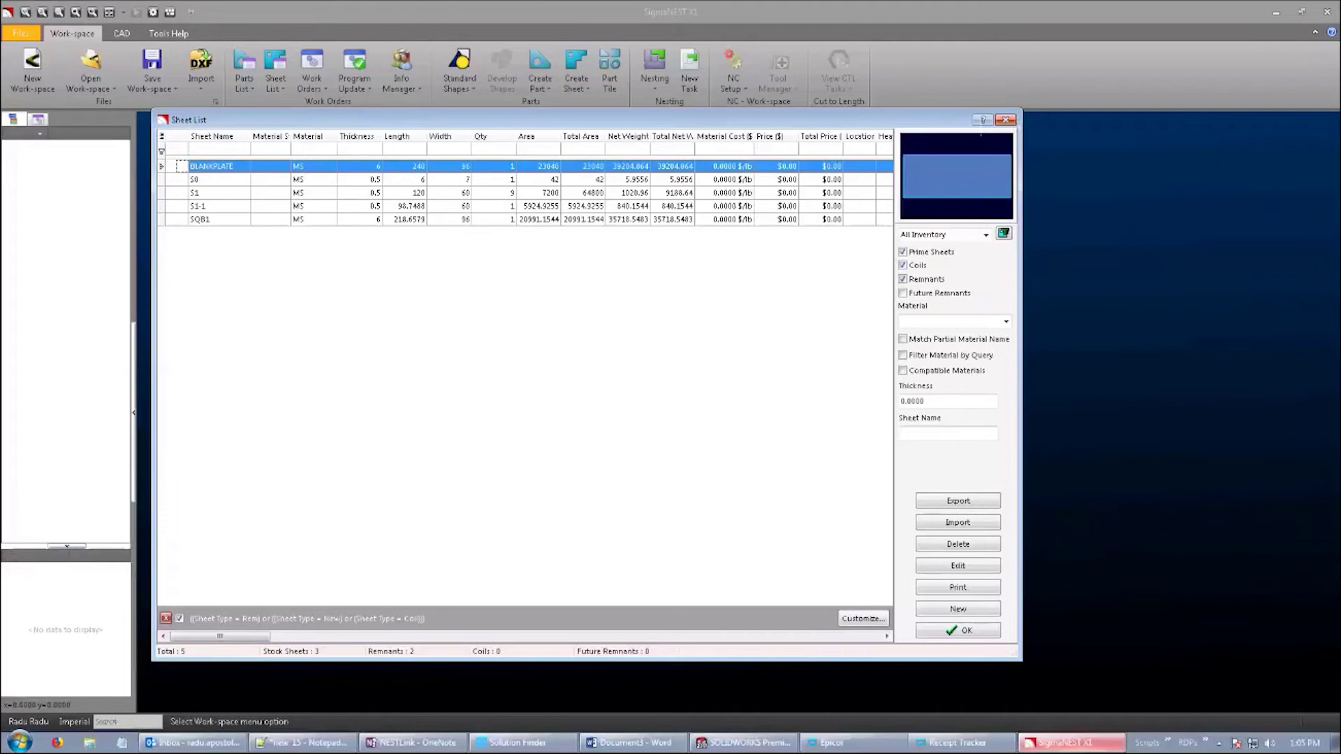
pyautogui.click(1006, 119)
# Find work order 2461 in the work order list and open its parts list.
pyautogui.click(314, 89)
pyautogui.click(328, 100)
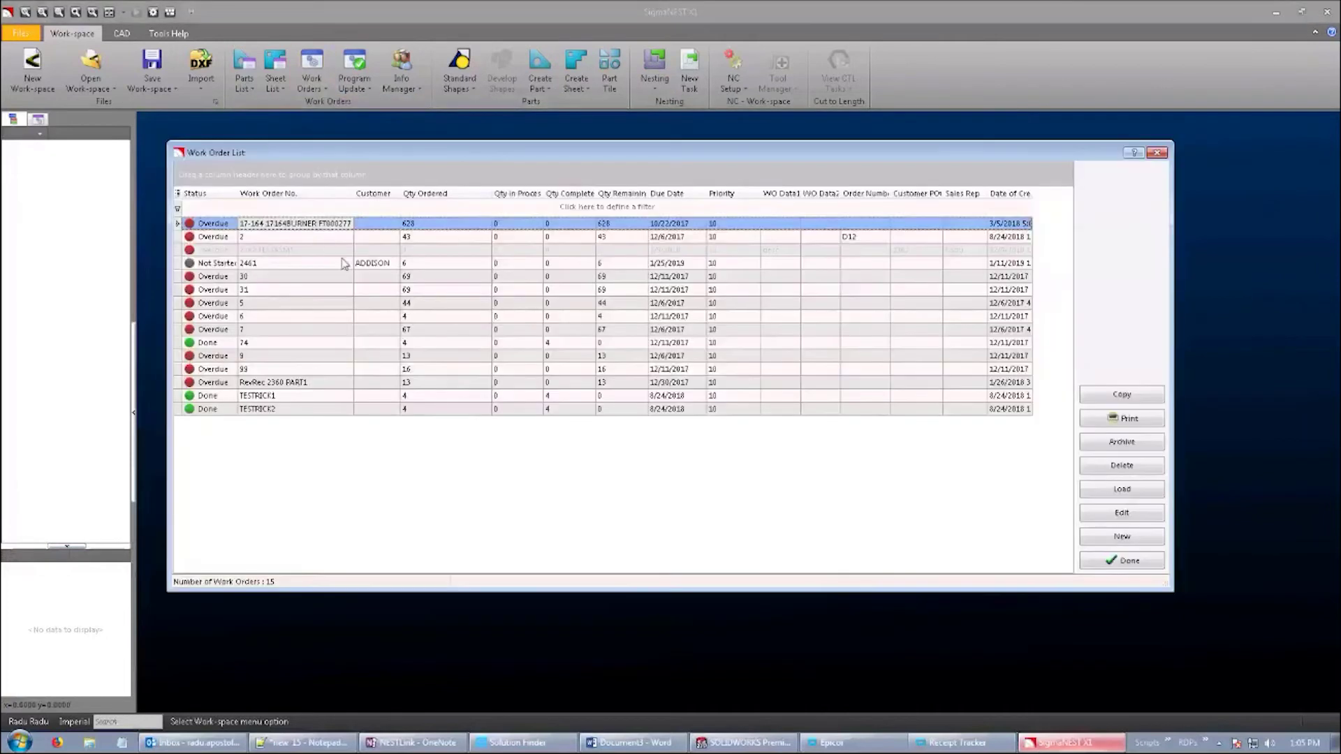
pyautogui.click(342, 266)
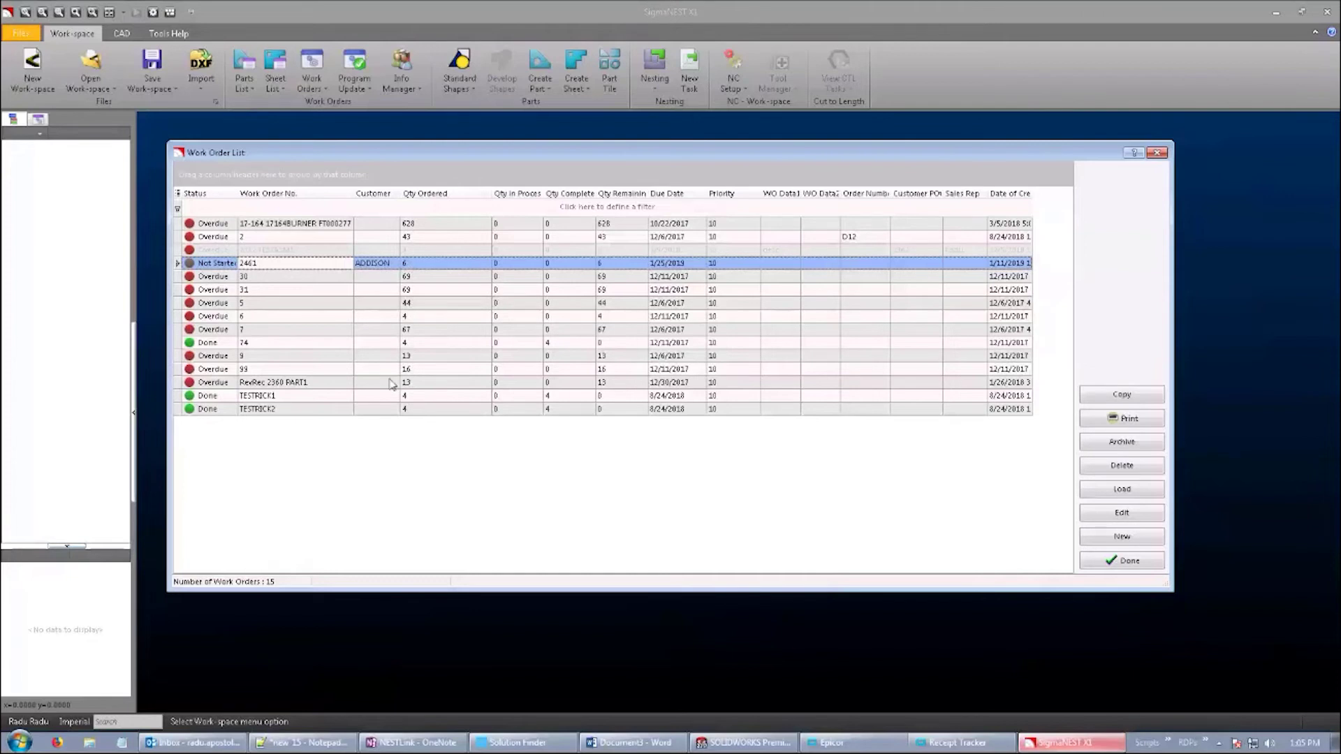
pyautogui.click(376, 266)
pyautogui.doubleClick(375, 266)
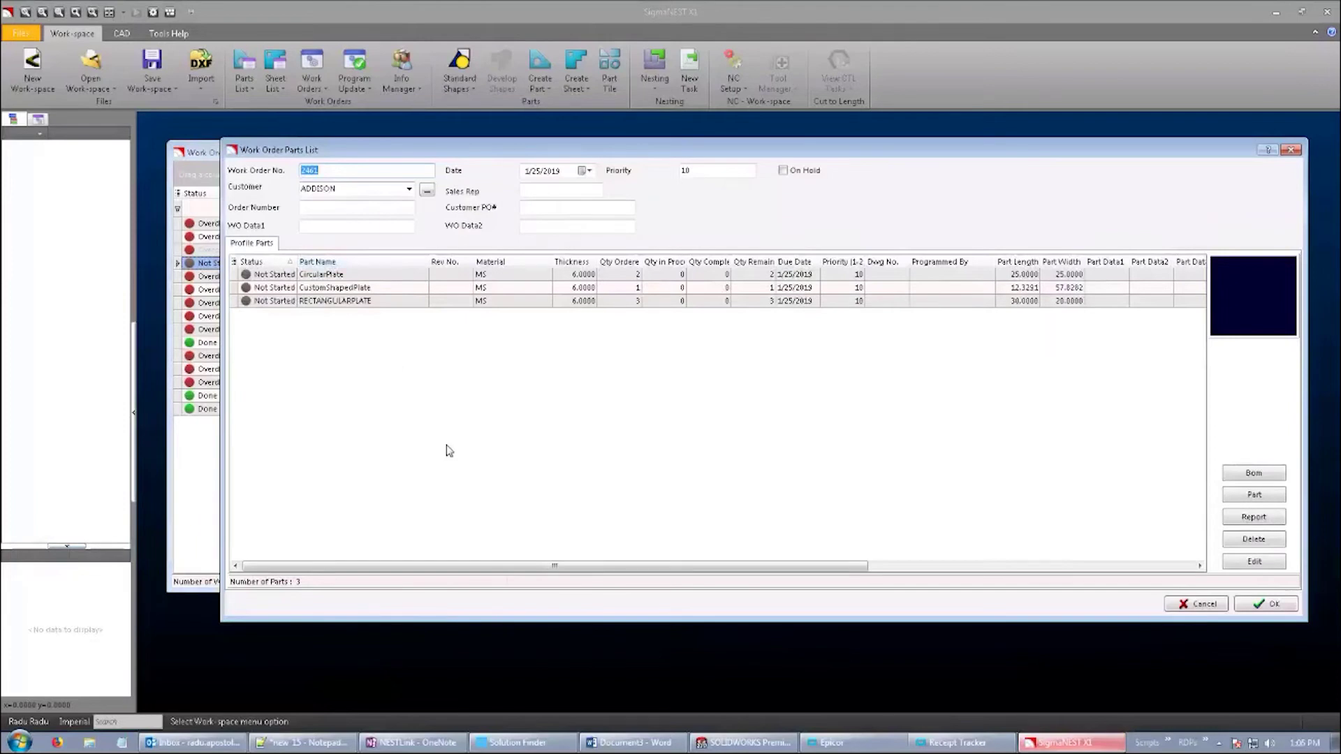
# Preview the CircularPlate, CustomShapedPlate and RECTANGULARPLATE shapes in the work order, then close its parts list.
pyautogui.click(422, 276)
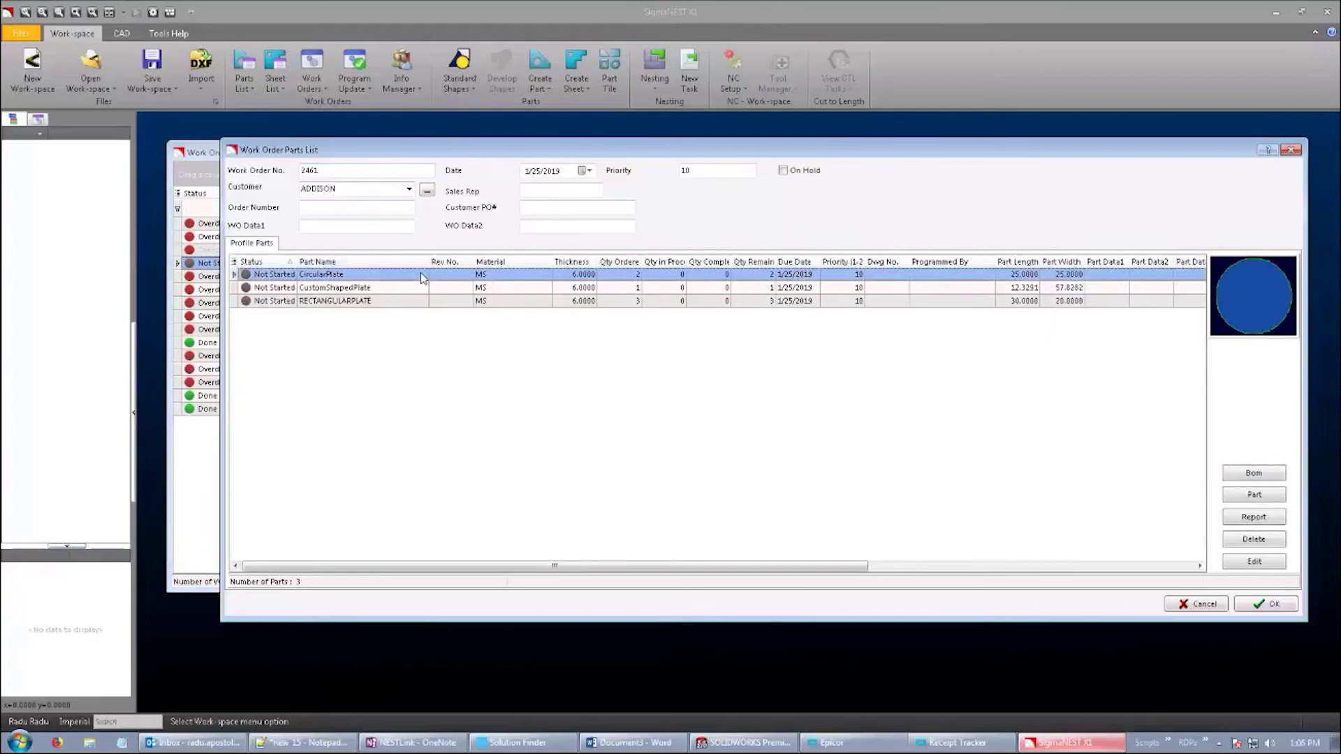
pyautogui.click(431, 287)
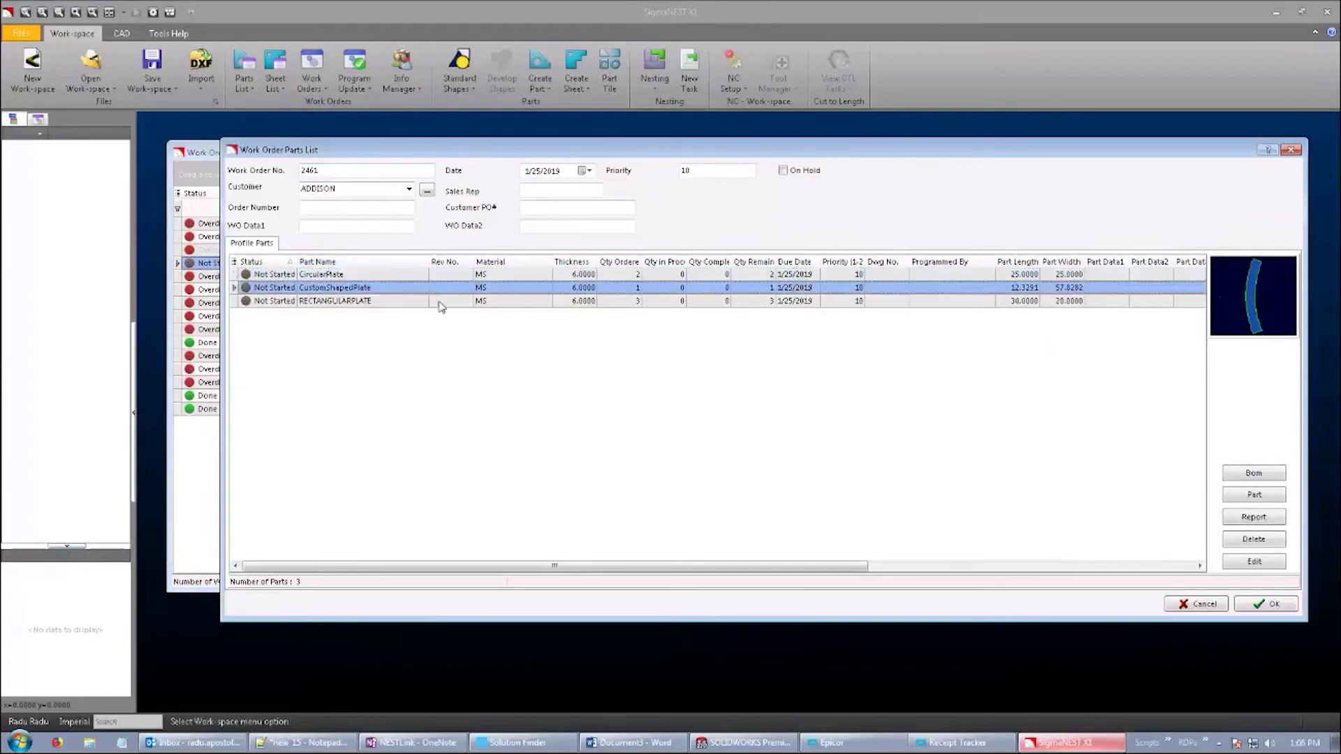
pyautogui.click(440, 303)
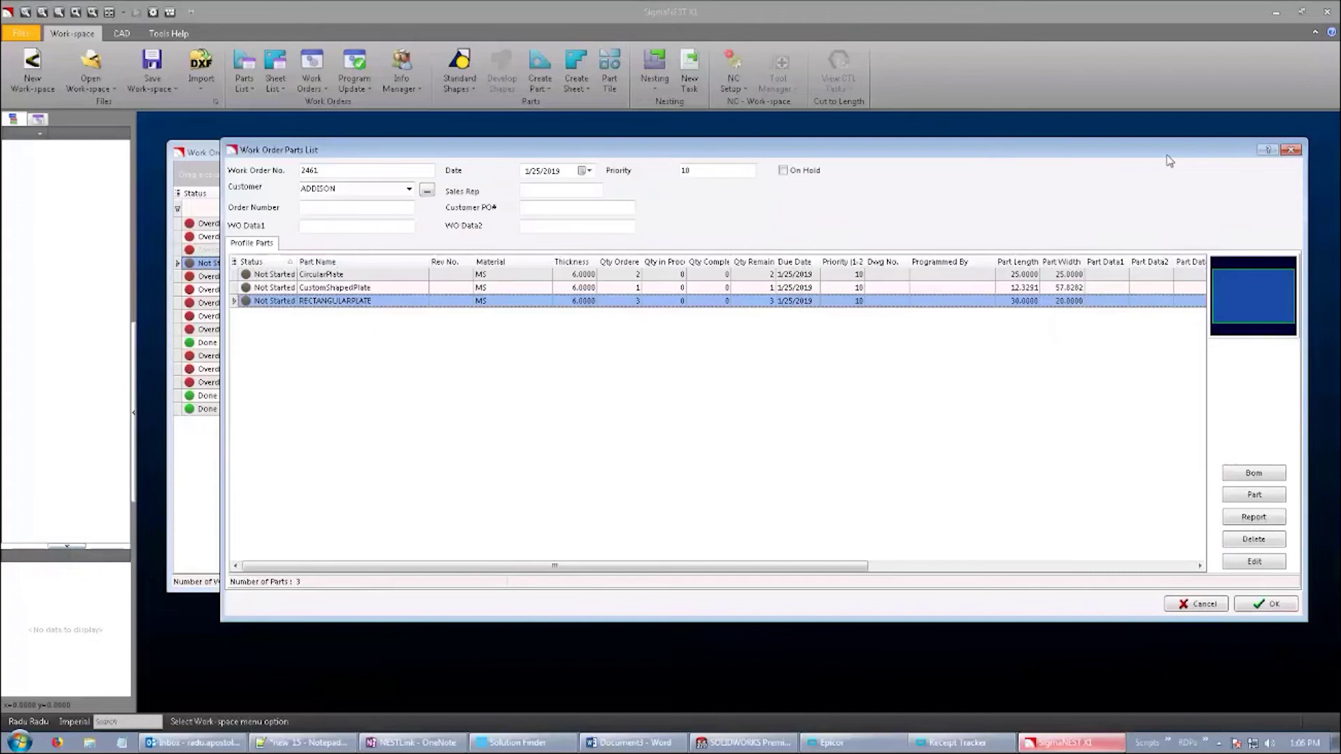
pyautogui.click(1290, 151)
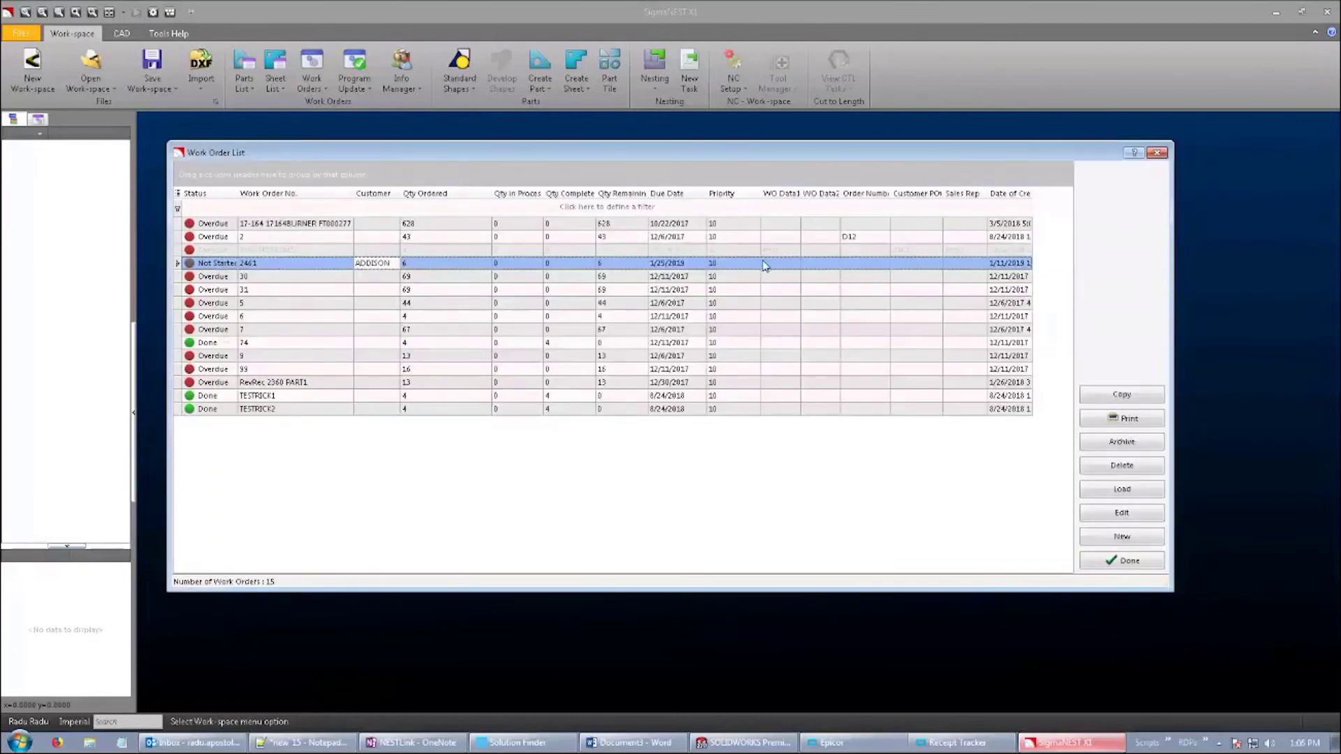
# Load work order 2461 into the workspace and start a new nesting task with all of its parts.
pyautogui.click(1086, 492)
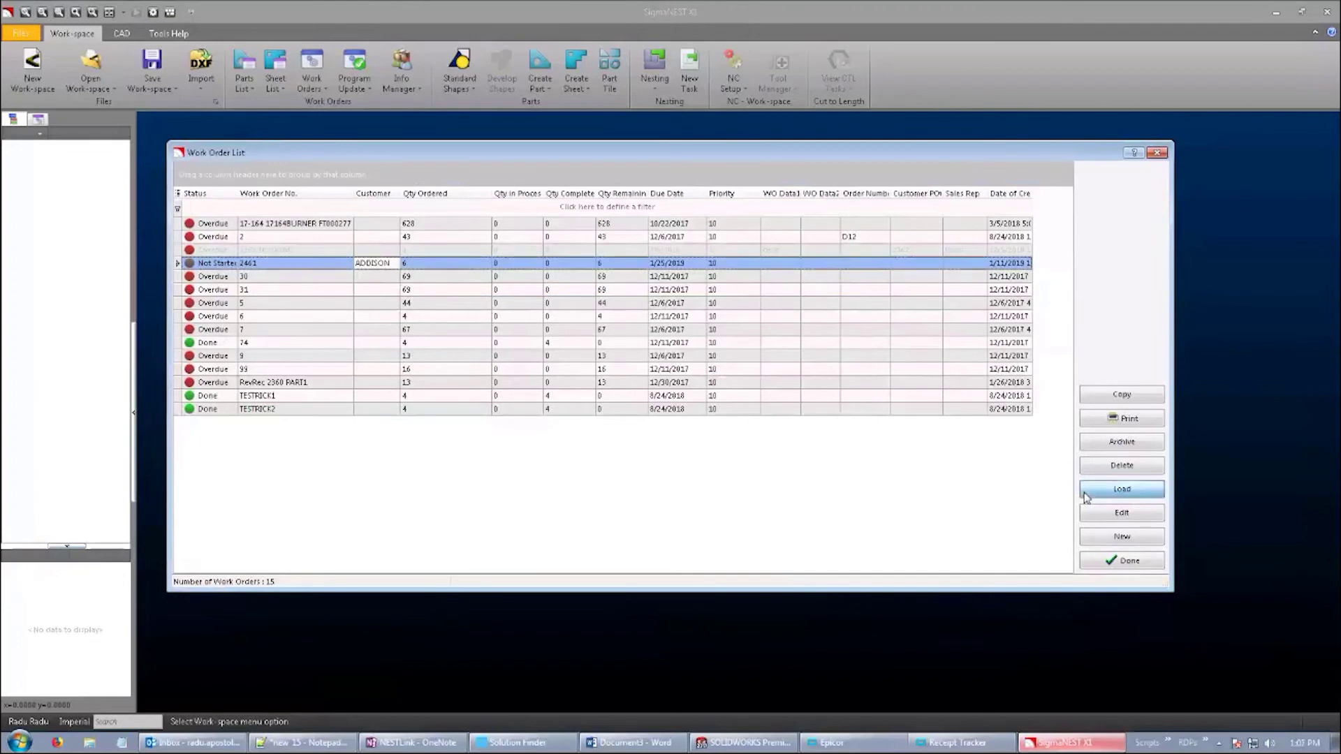
pyautogui.press('Return')
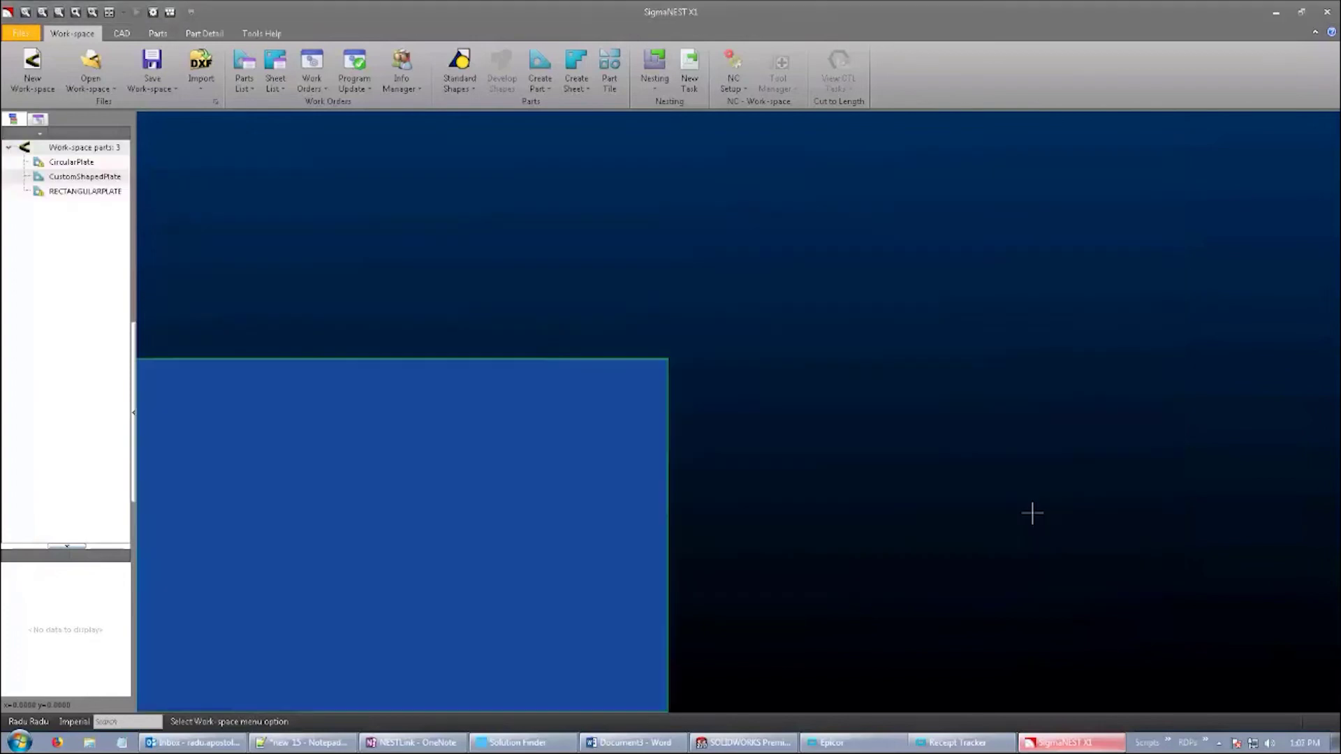
pyautogui.click(658, 91)
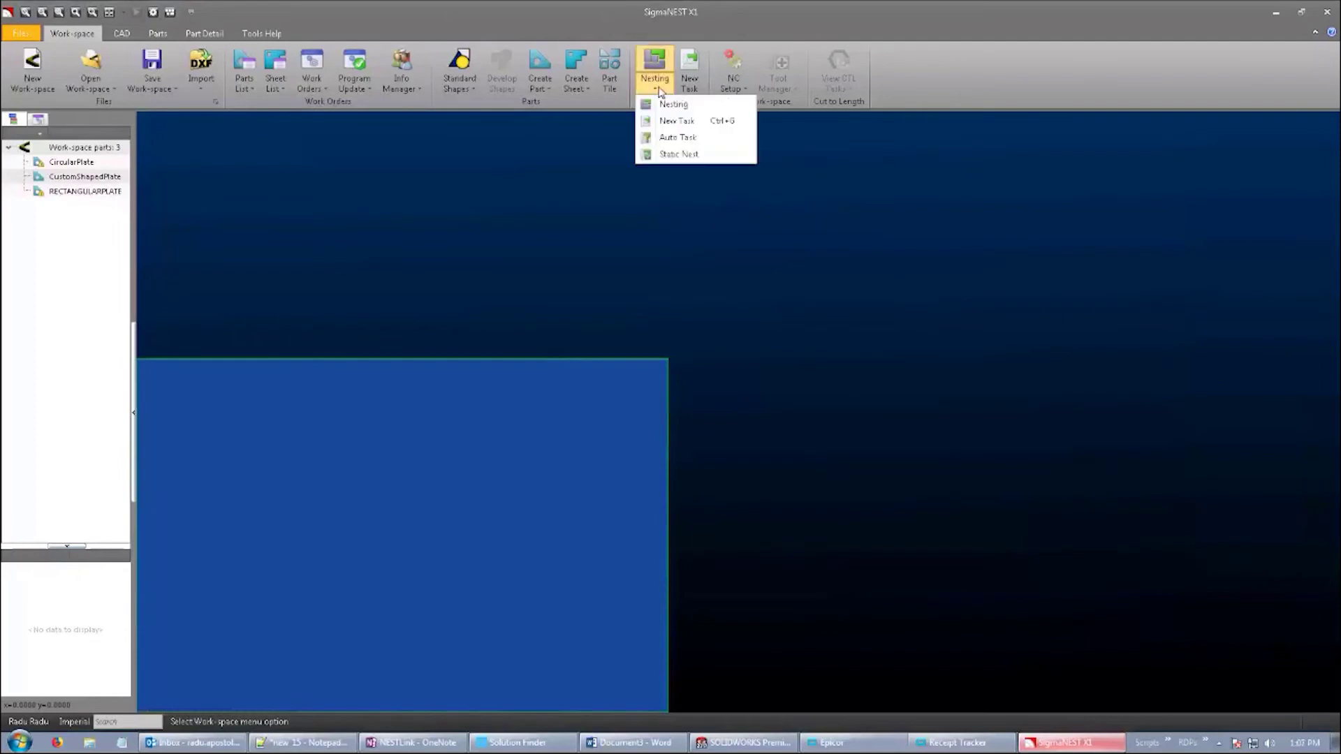
pyautogui.click(675, 121)
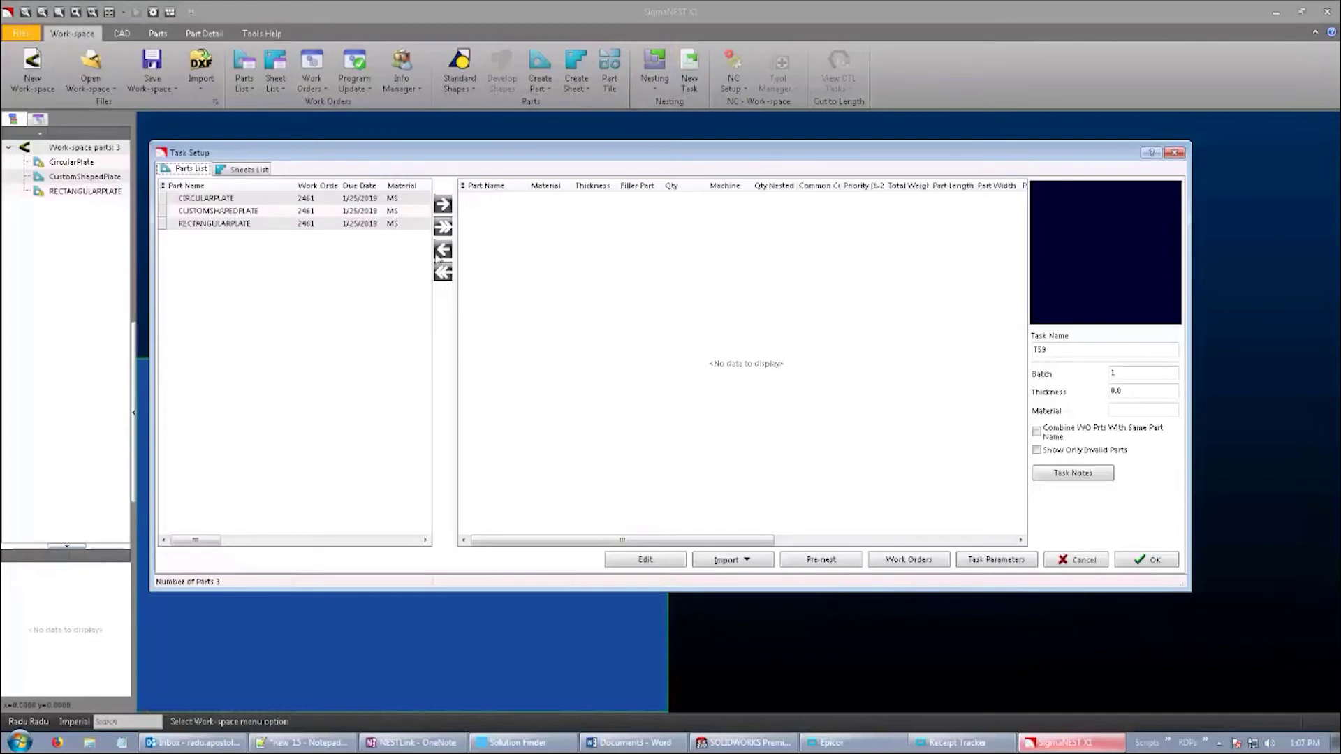
pyautogui.click(443, 227)
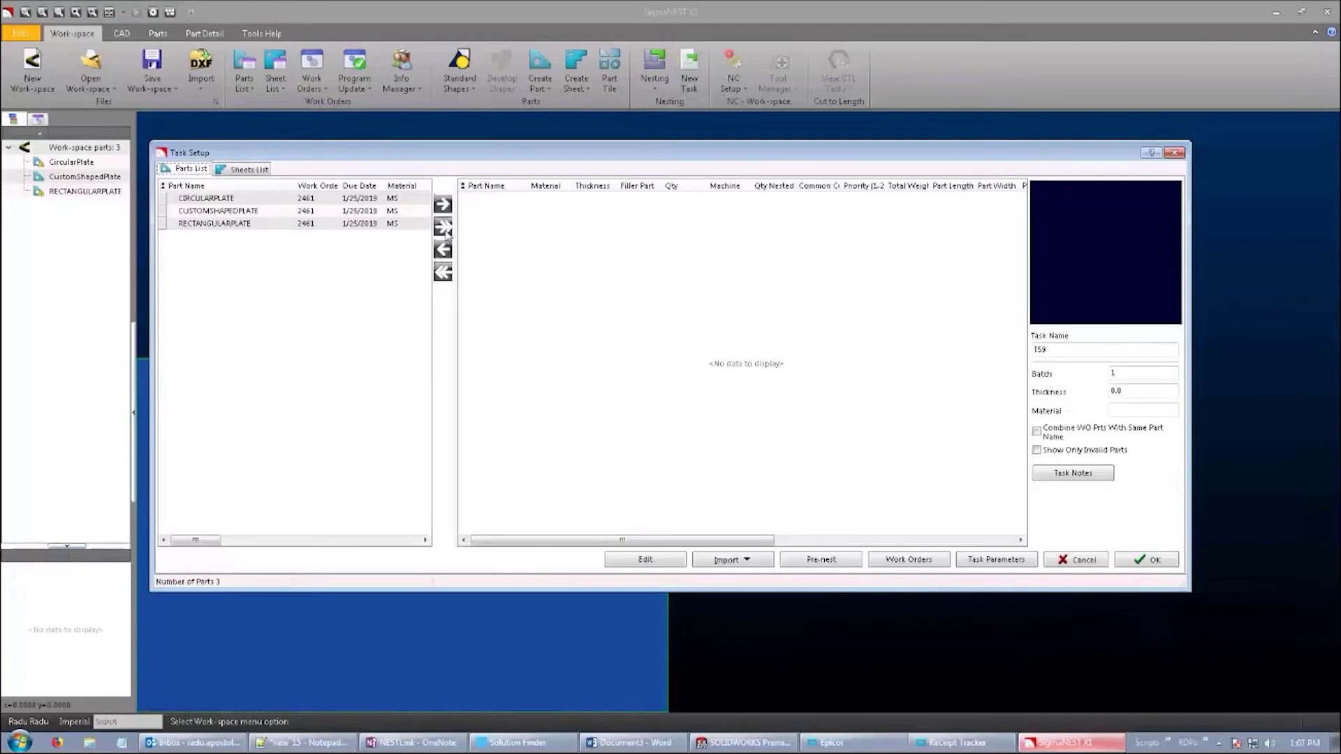
# Add the BLANKPLATE sheet from the library to the nesting task and confirm the task setup.
pyautogui.click(249, 170)
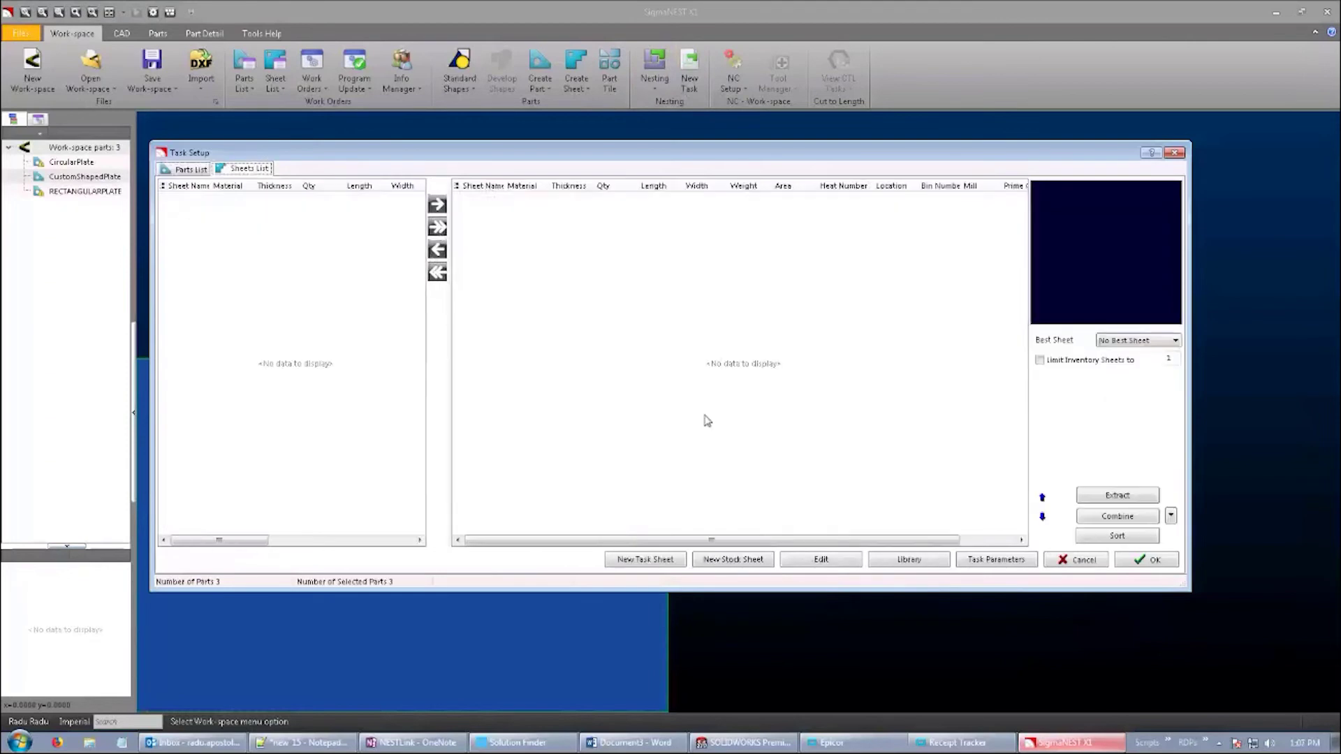
pyautogui.click(894, 561)
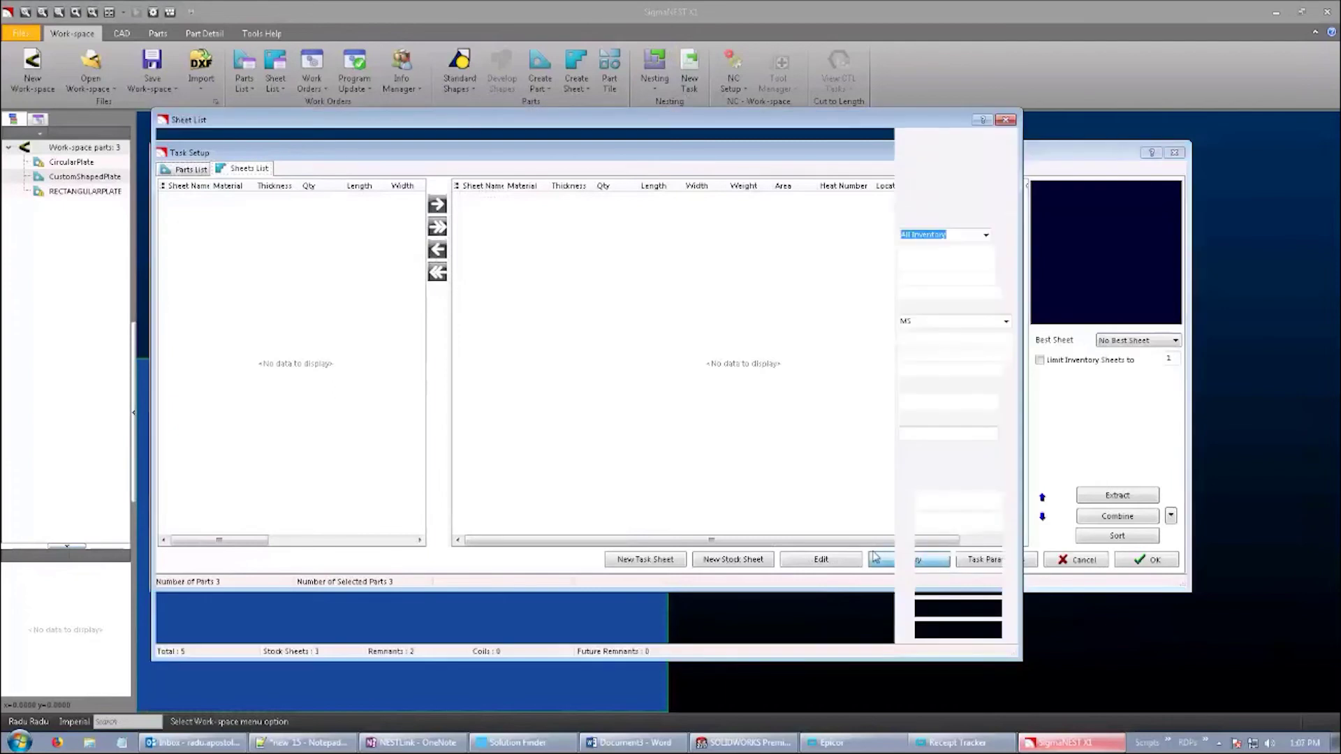
pyautogui.click(957, 631)
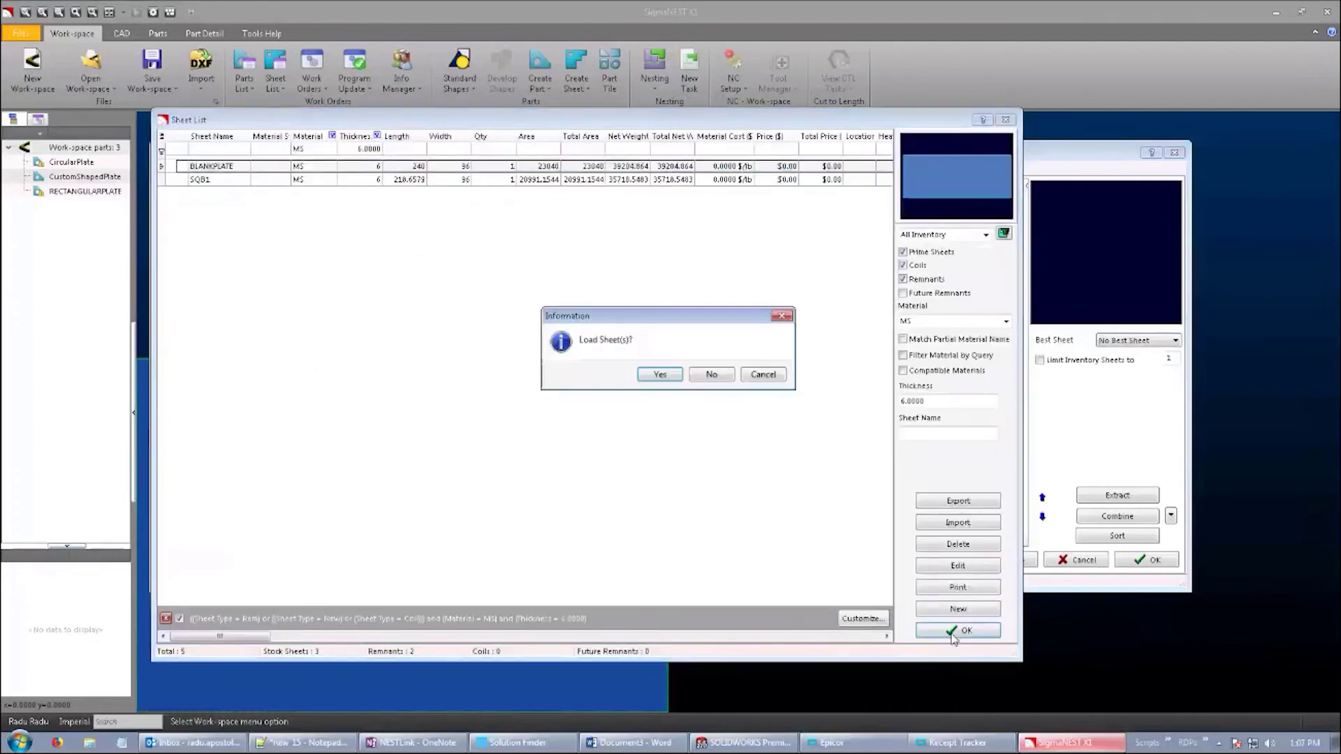
pyautogui.click(661, 377)
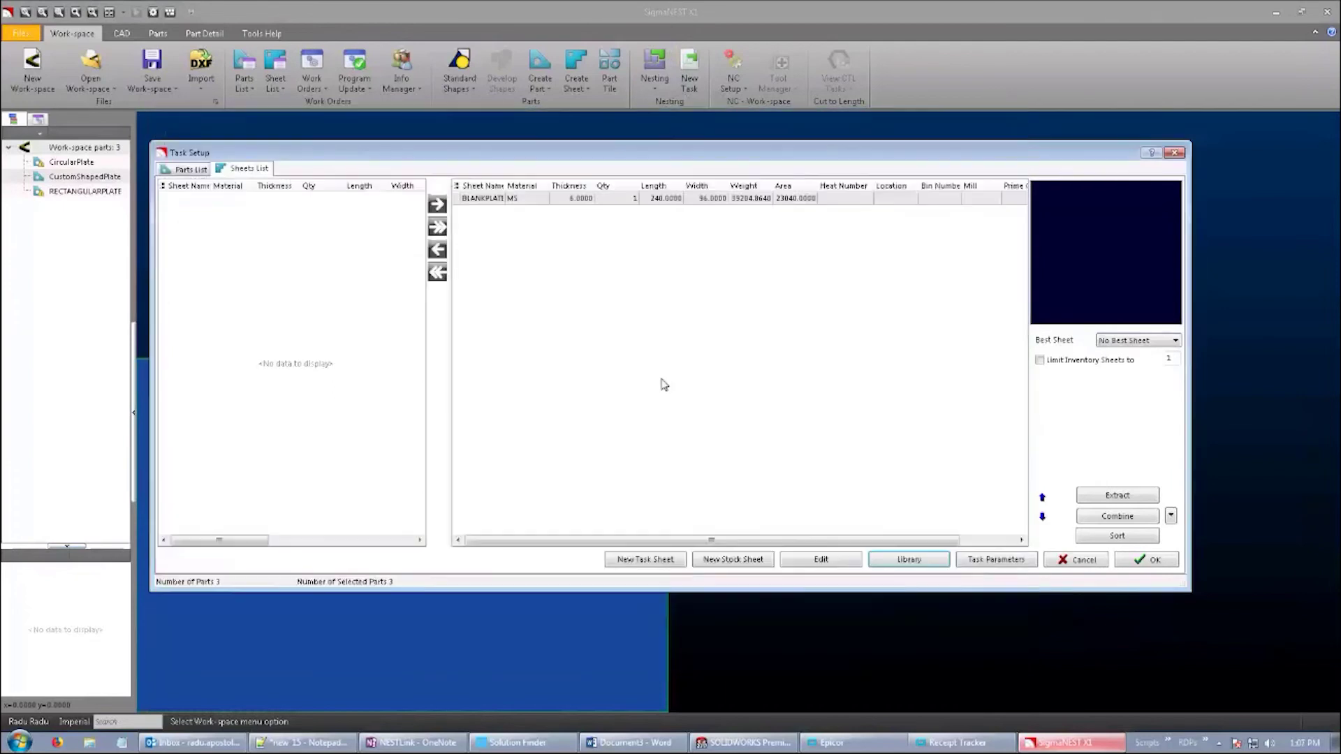
pyautogui.click(1154, 561)
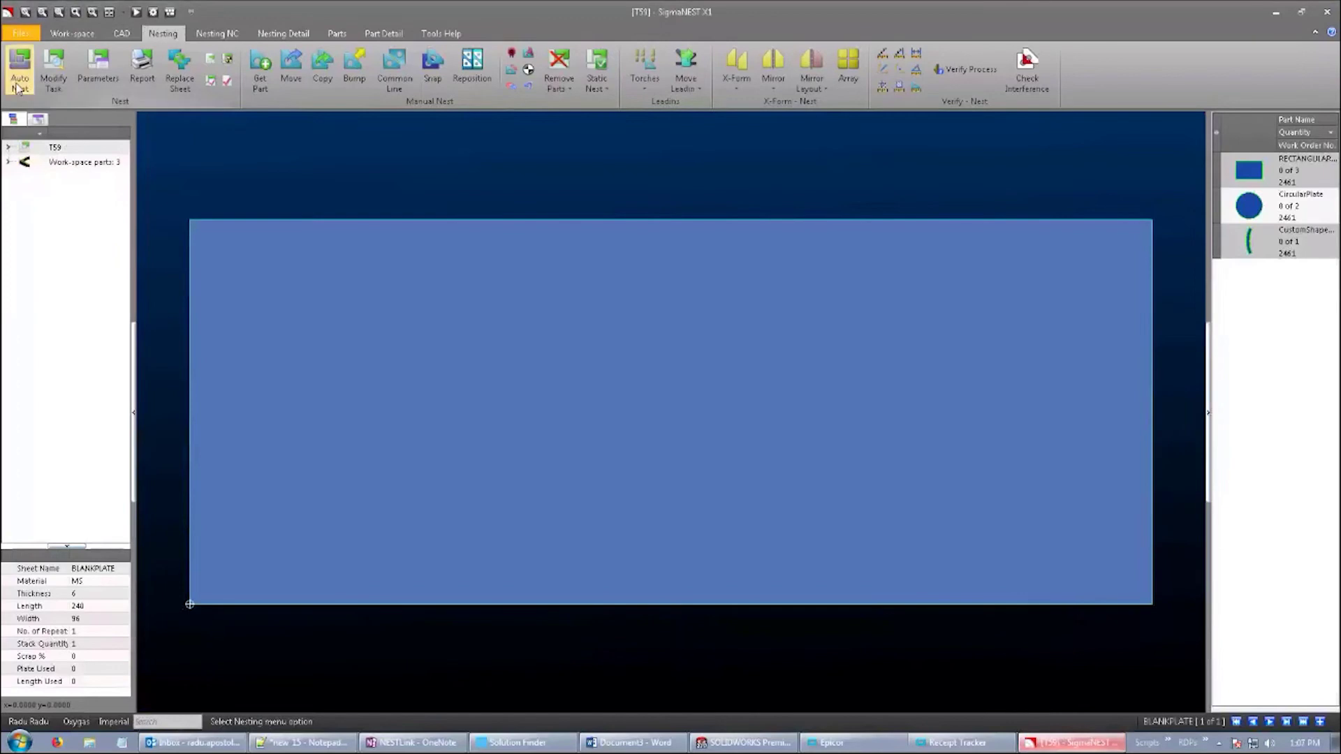
# Auto-nest all the parts on the BLANKPLATE sheet and generate their cutting paths with the existing Auto NC settings.
pyautogui.click(19, 84)
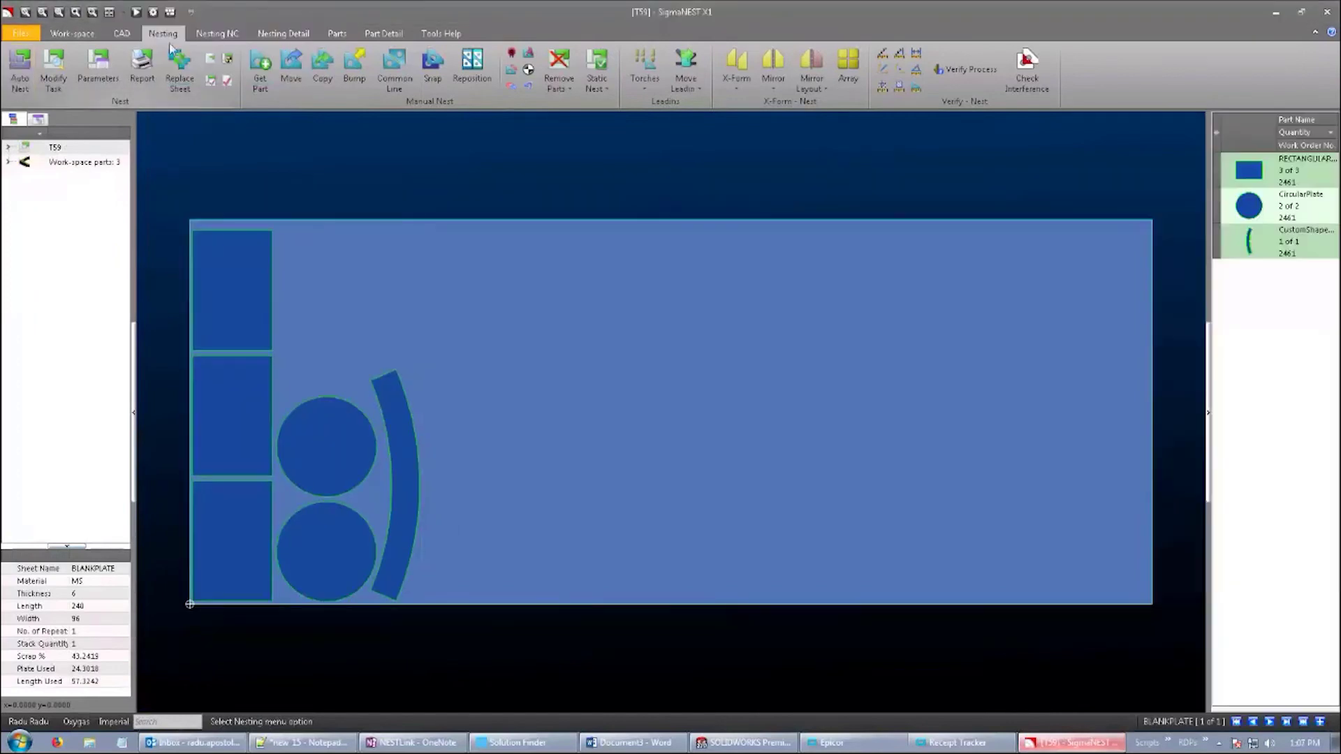
pyautogui.click(221, 35)
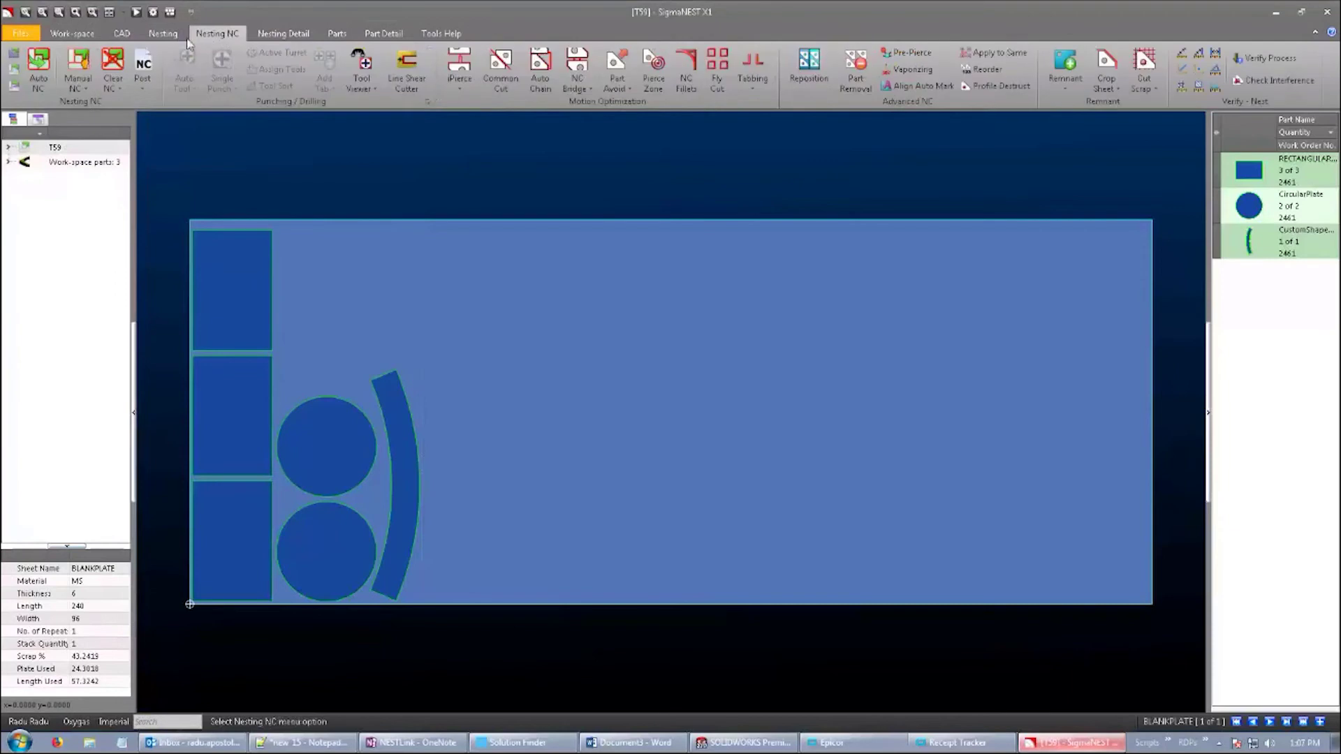
pyautogui.click(38, 70)
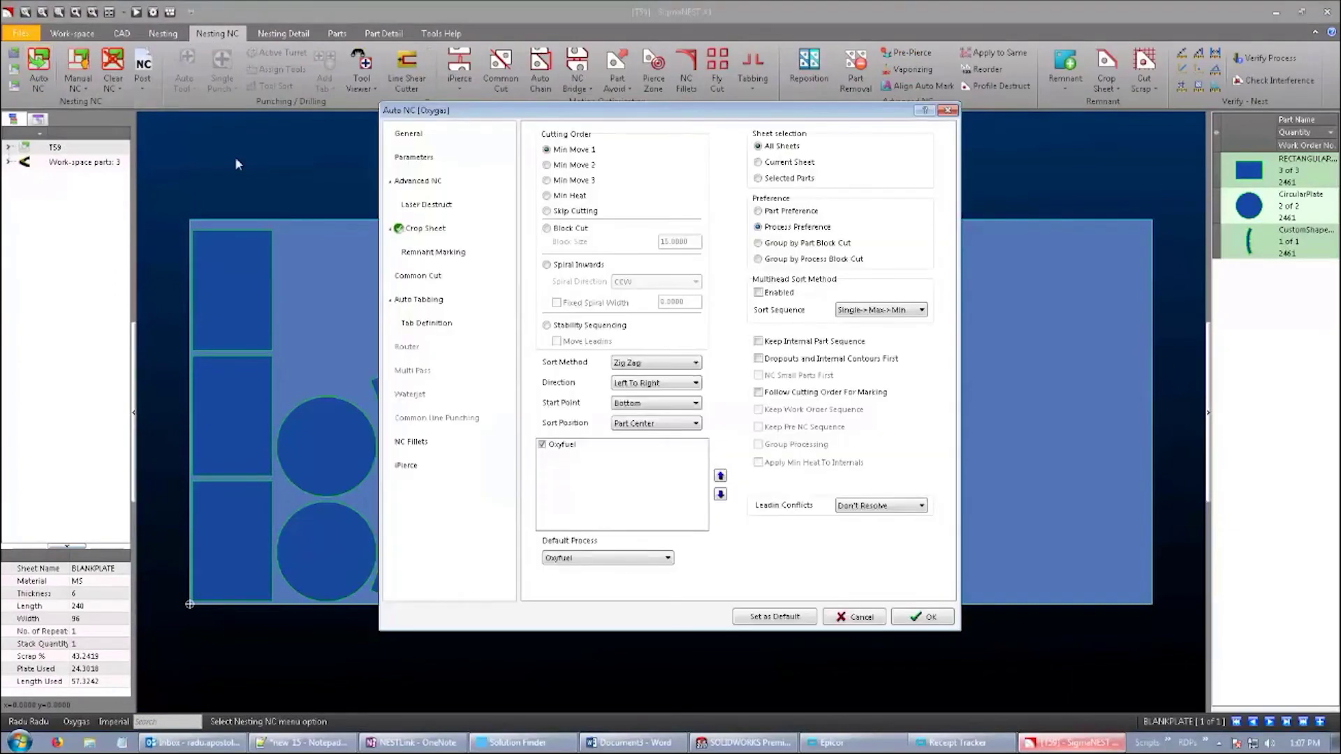
pyautogui.click(915, 618)
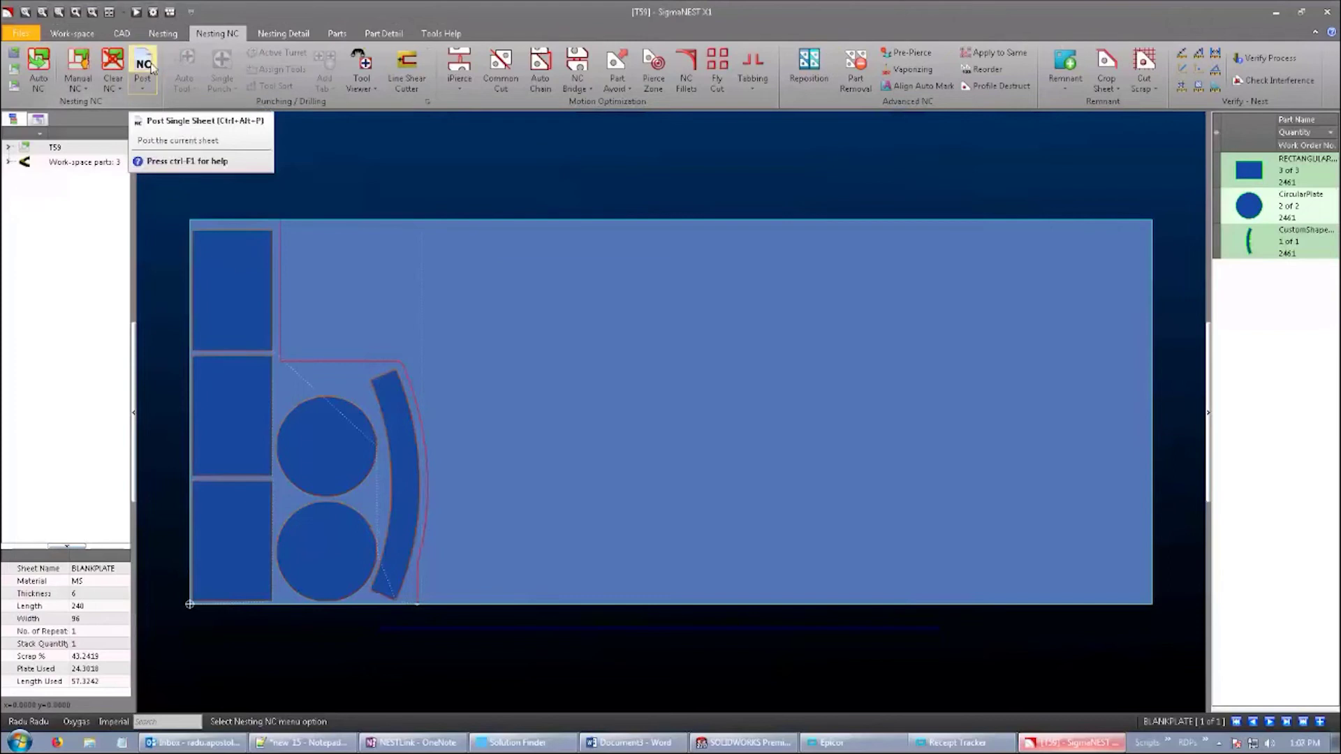
# Post the nested BLANKPLATE sheet as NC program 38 and finish posting.
pyautogui.click(153, 67)
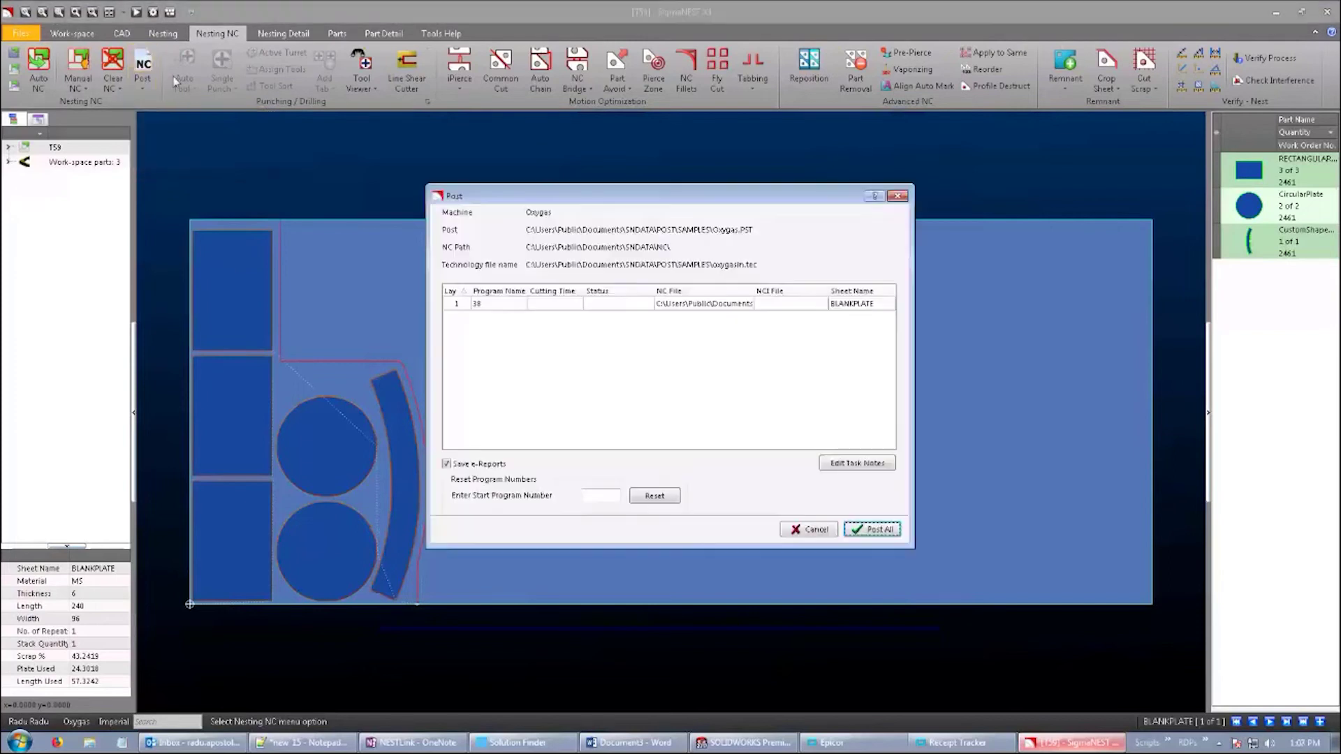
pyautogui.click(459, 304)
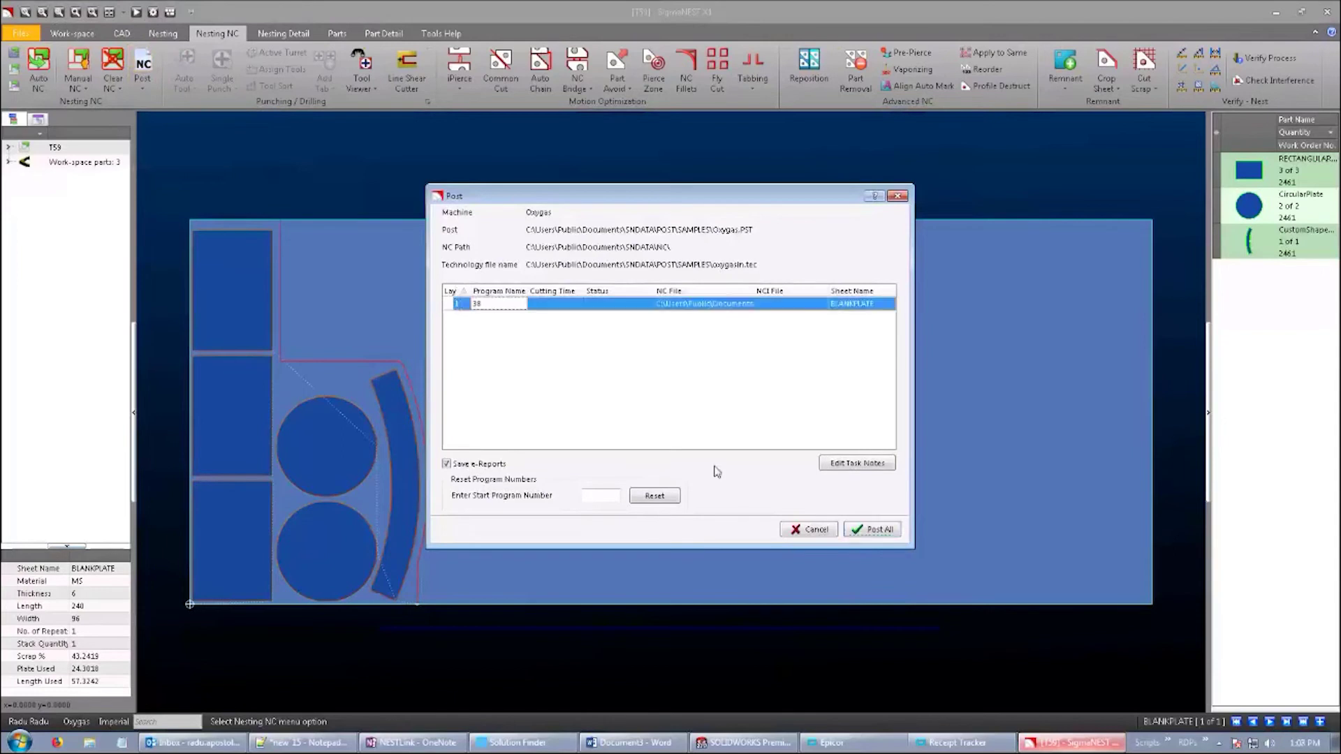
pyautogui.click(861, 532)
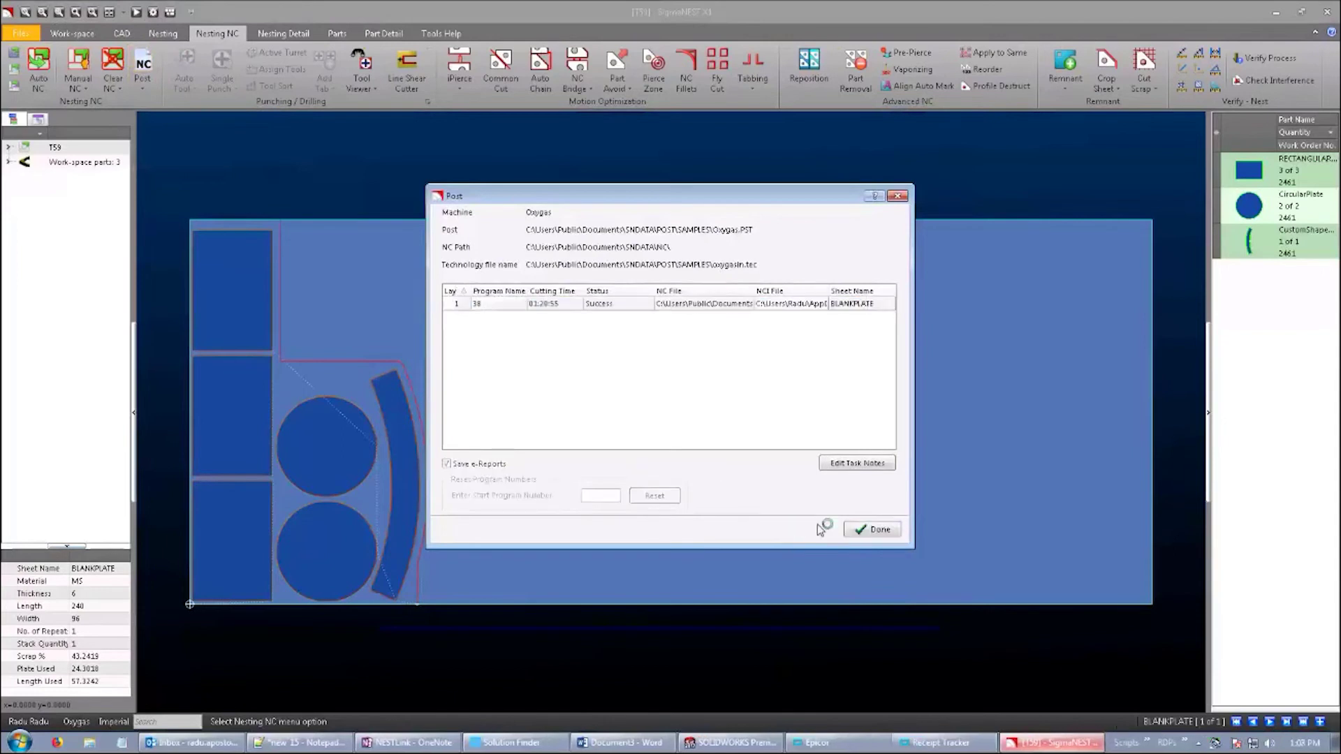
pyautogui.click(872, 535)
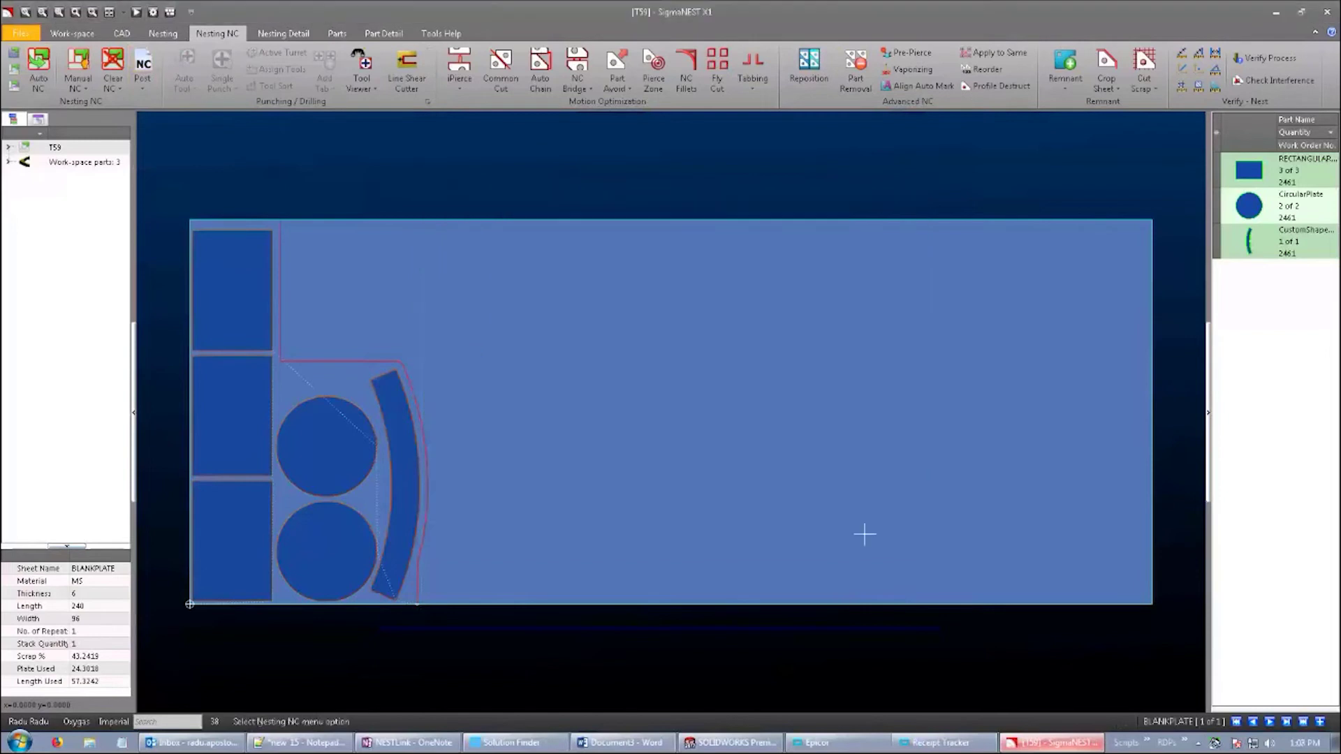
# Review the parts of program 38 in the Program Update list, then update the program and confirm.
pyautogui.click(71, 35)
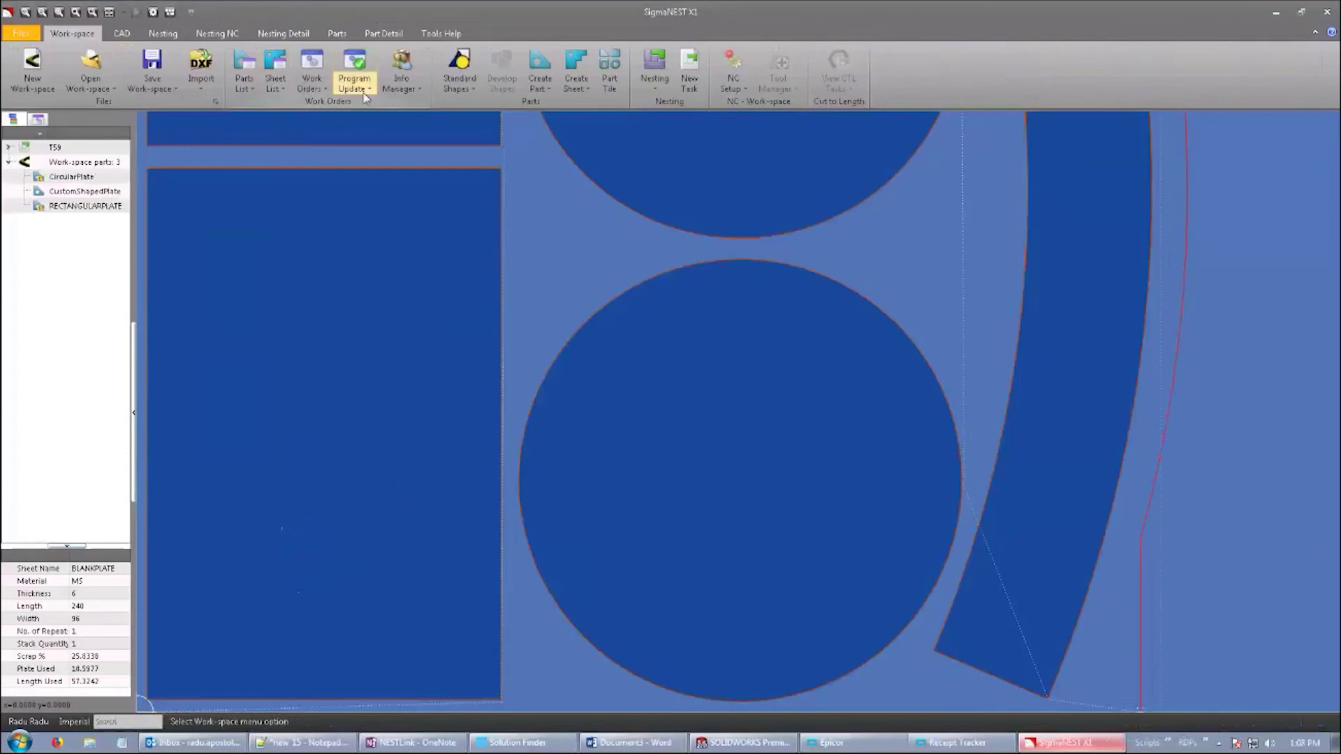
pyautogui.click(364, 97)
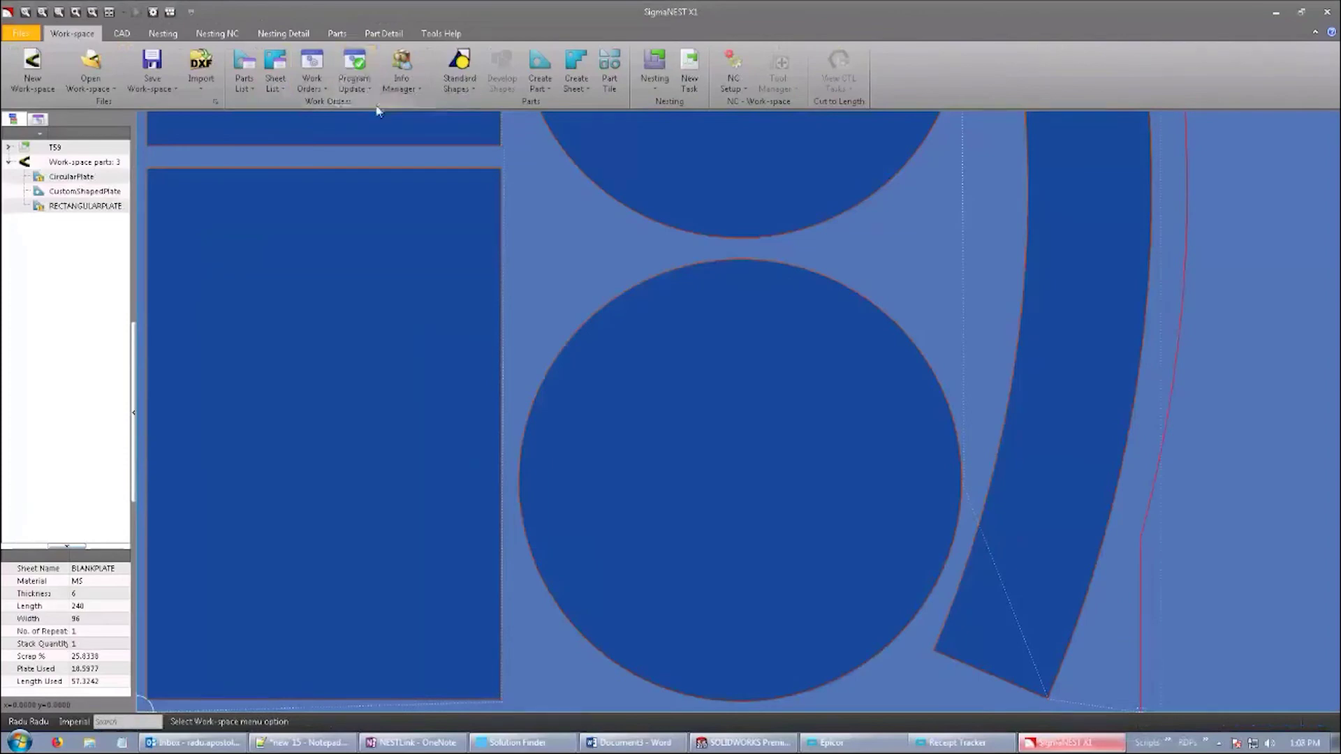
pyautogui.click(378, 105)
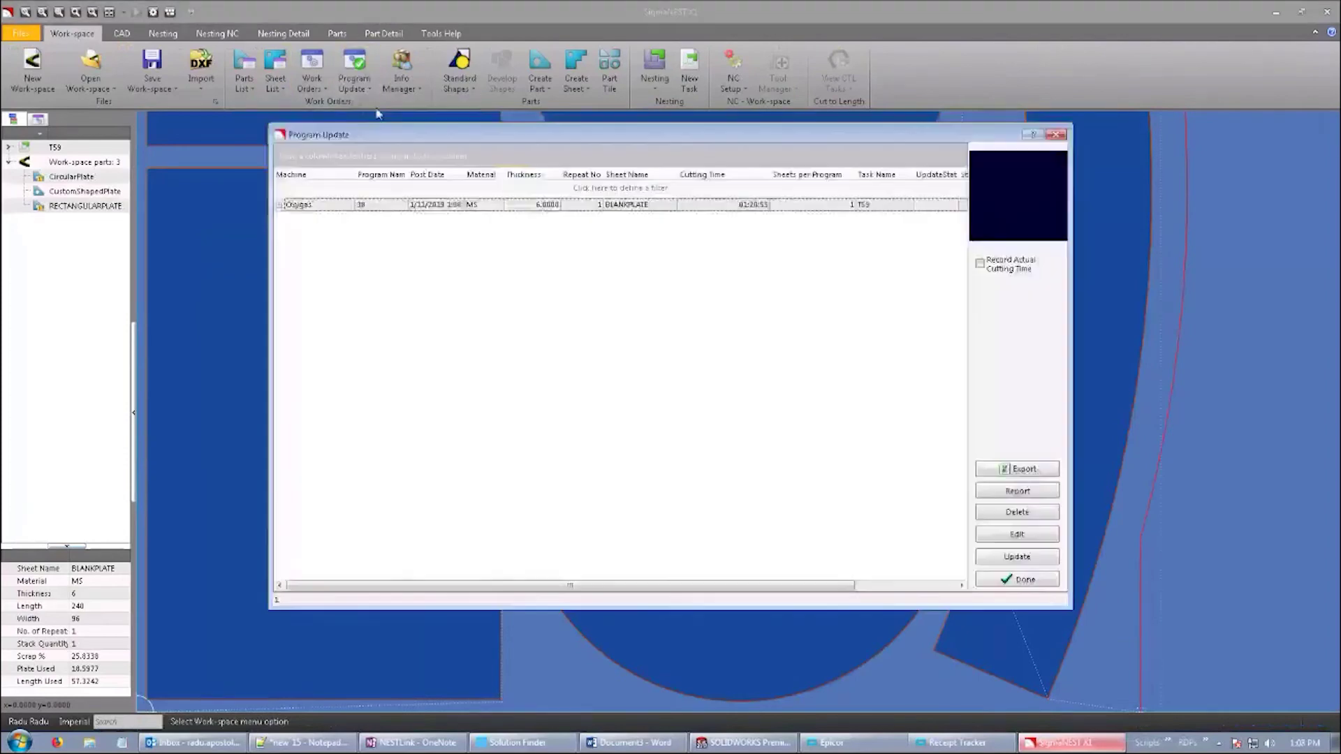
pyautogui.click(278, 204)
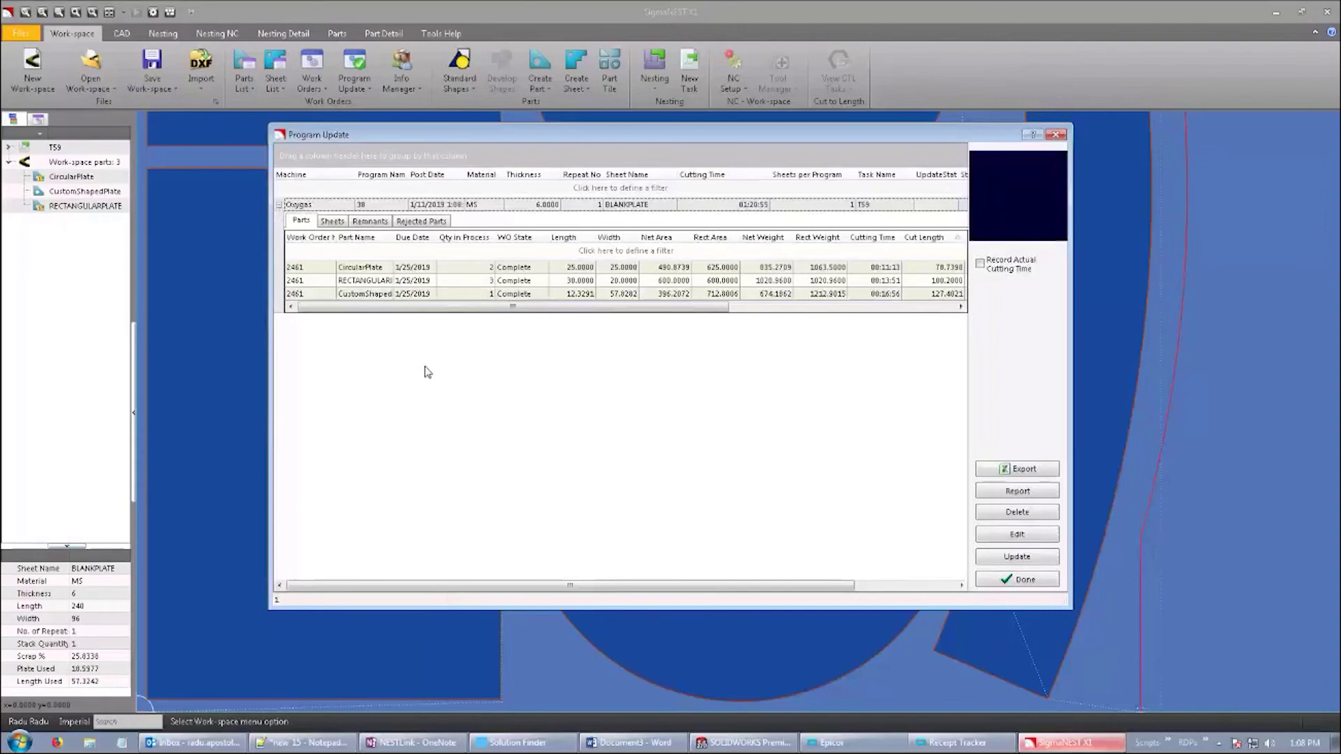
pyautogui.click(342, 221)
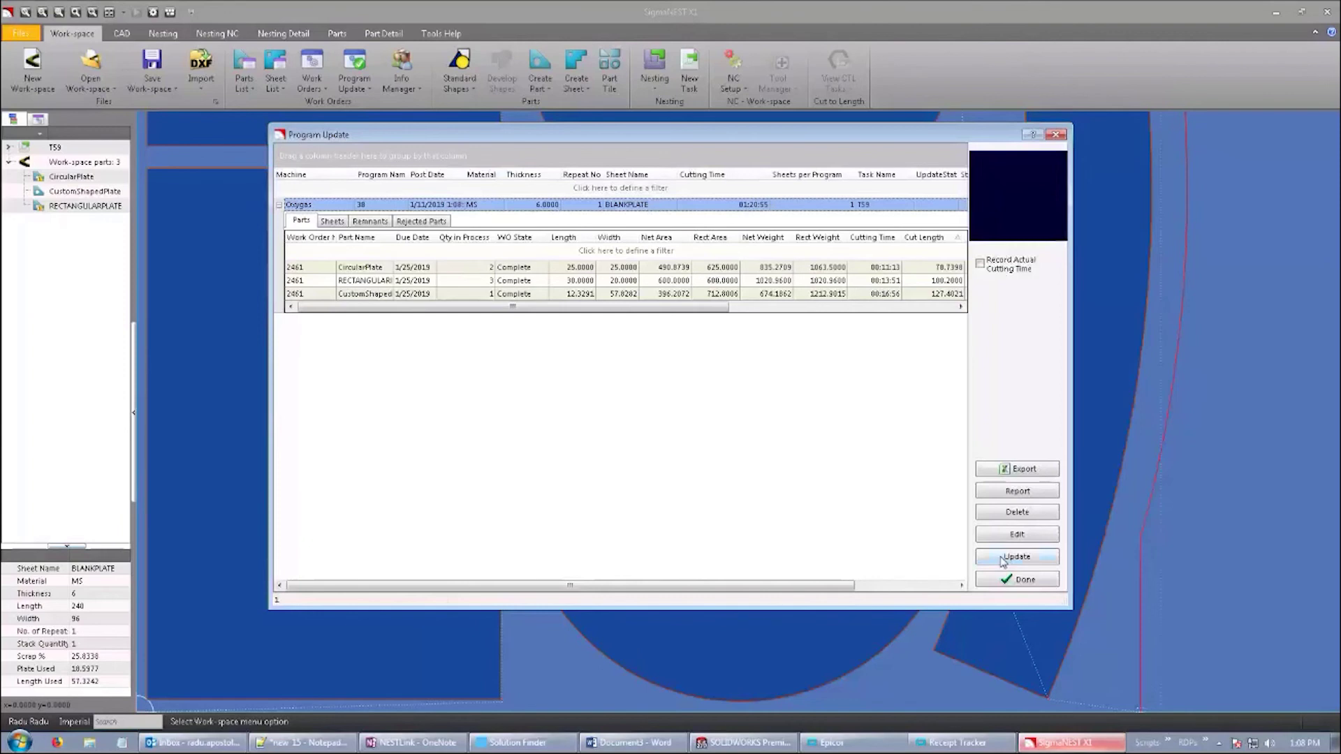
pyautogui.click(1003, 558)
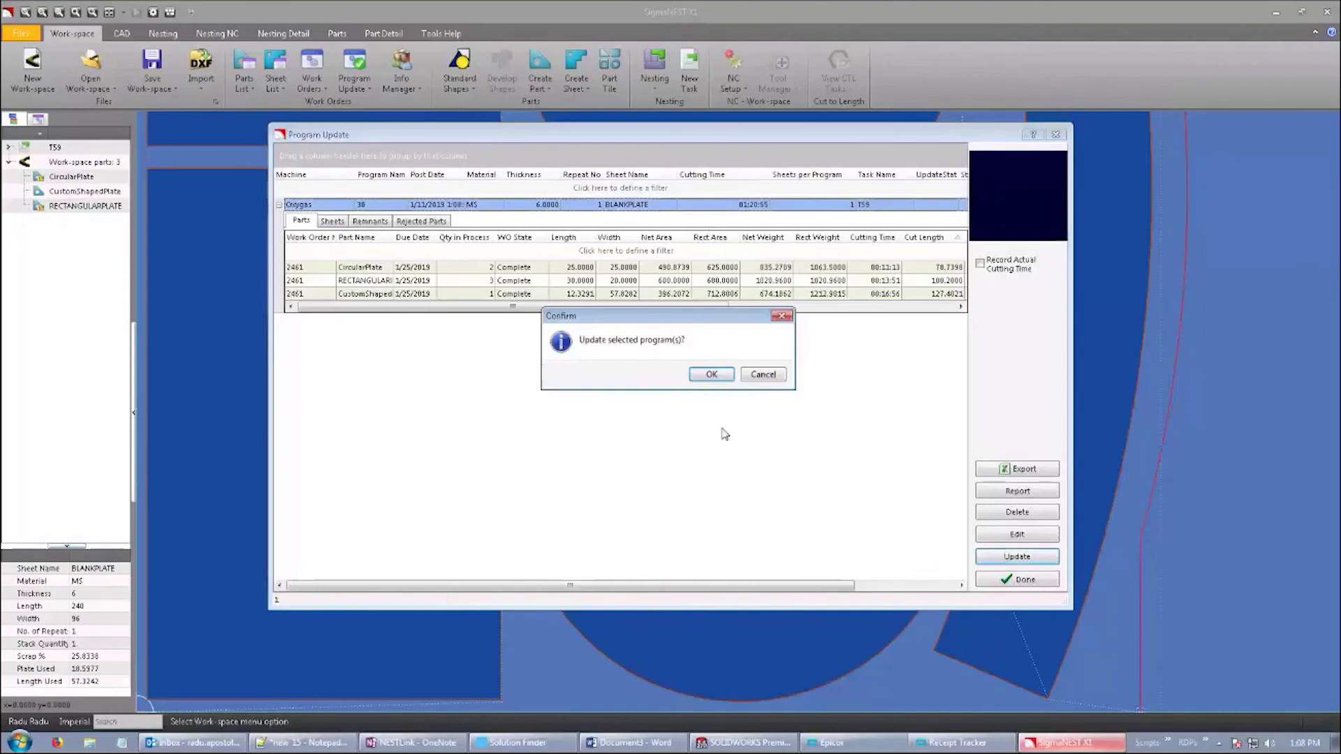
pyautogui.click(708, 374)
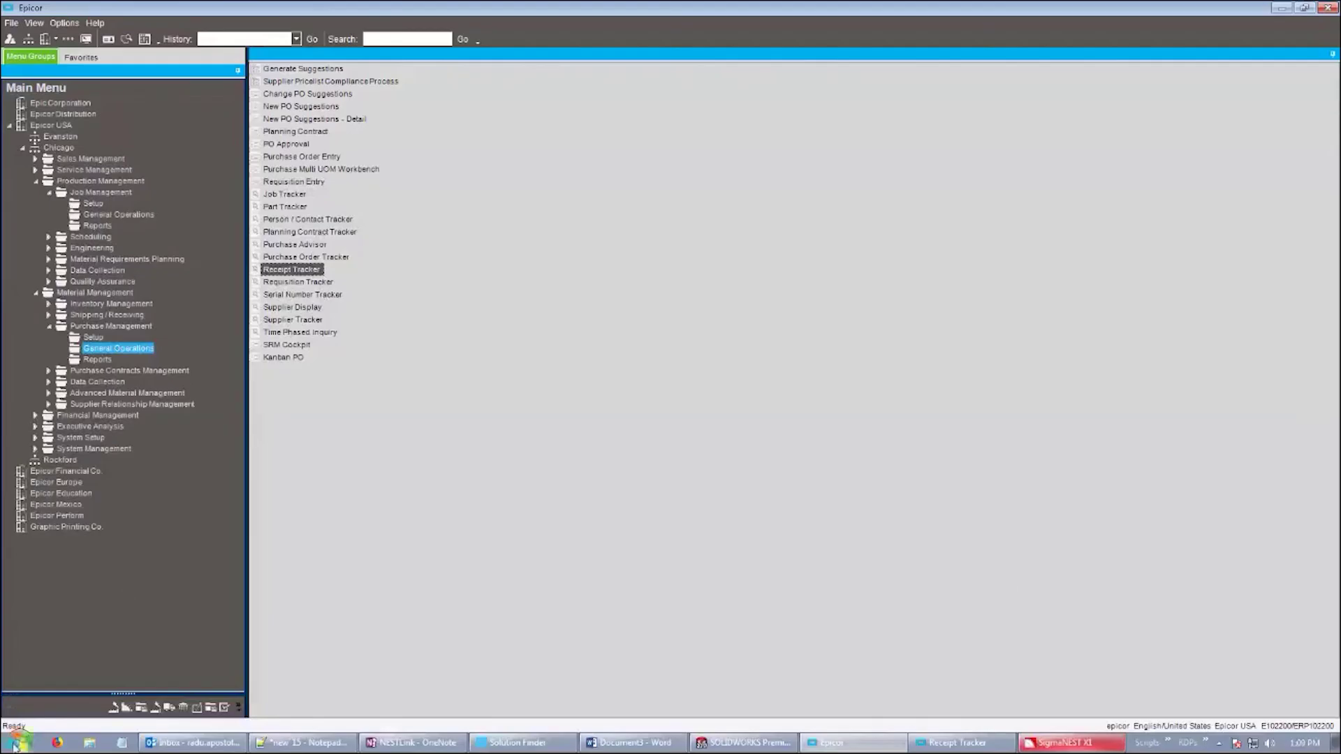
# Launch NESTLink (SigmaNEST to Epicor), expand program 38 down to the parts of work order 2461, and accept it for processing.
pyautogui.click(23, 742)
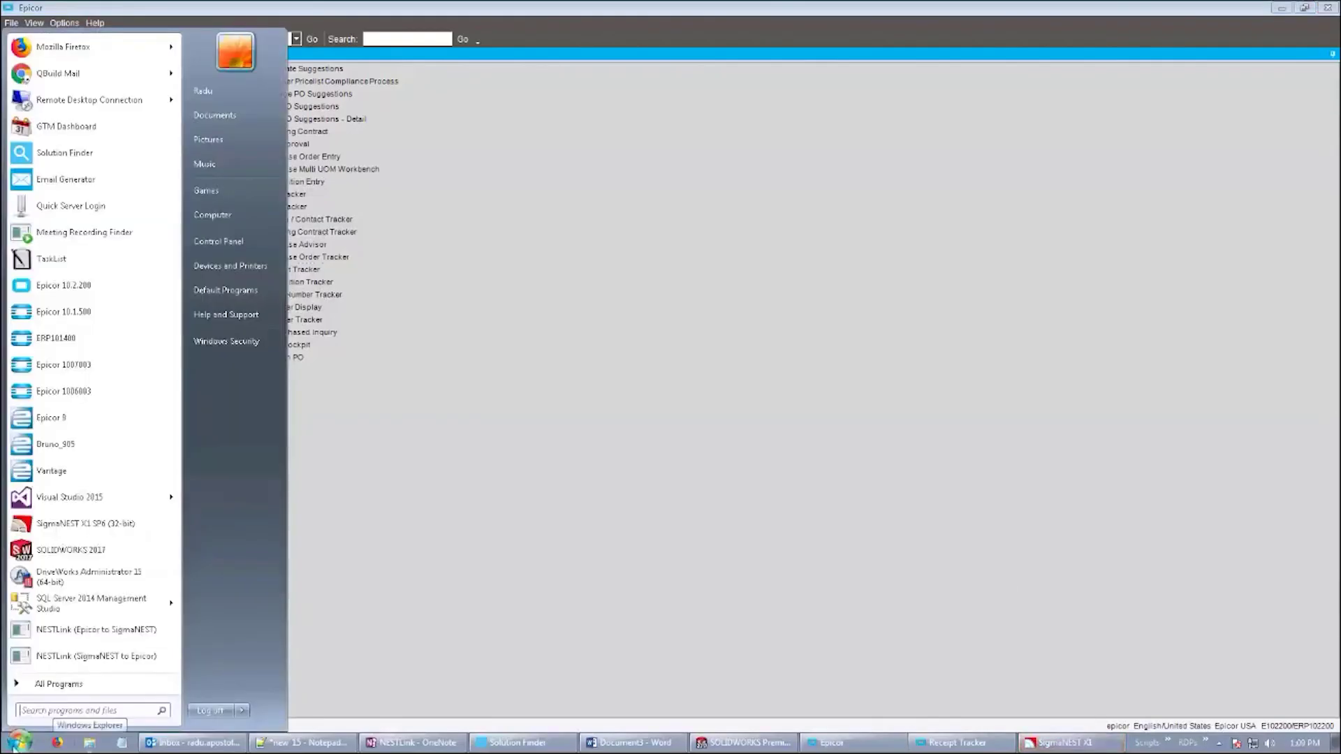
pyautogui.click(119, 657)
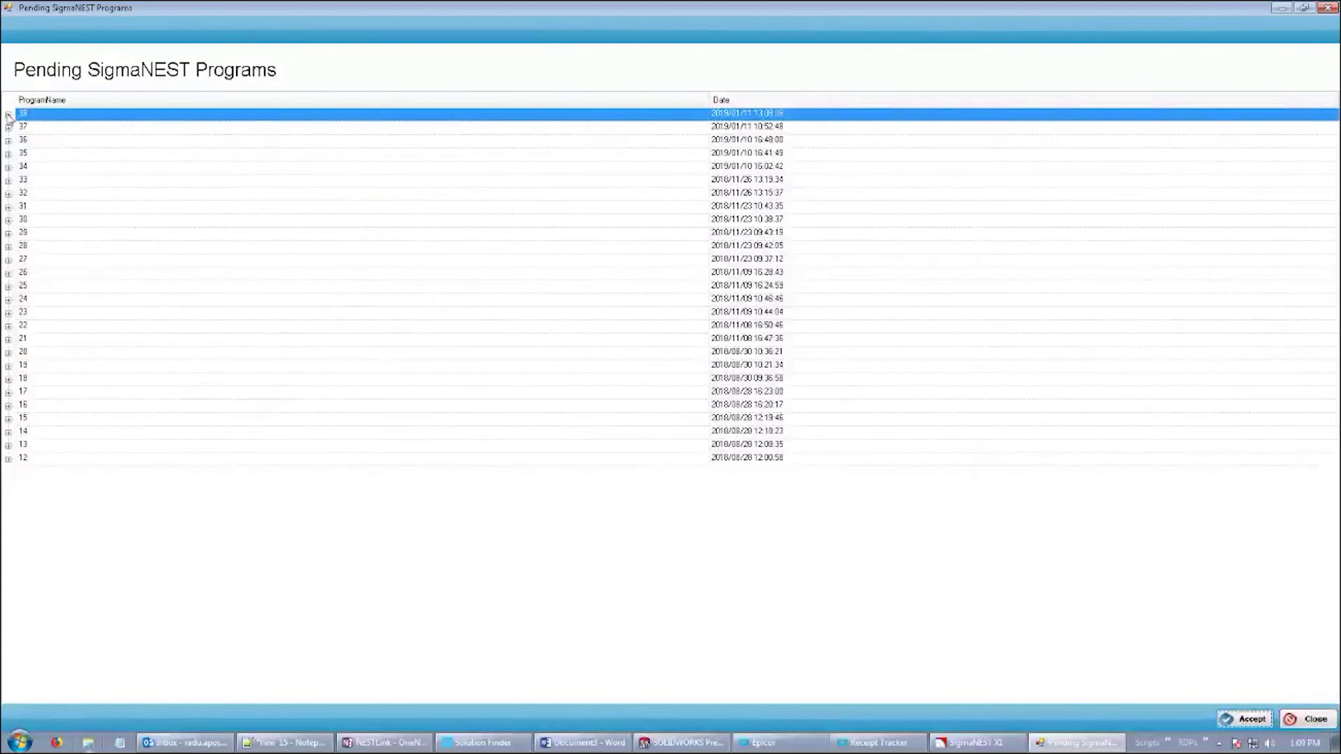
pyautogui.click(8, 115)
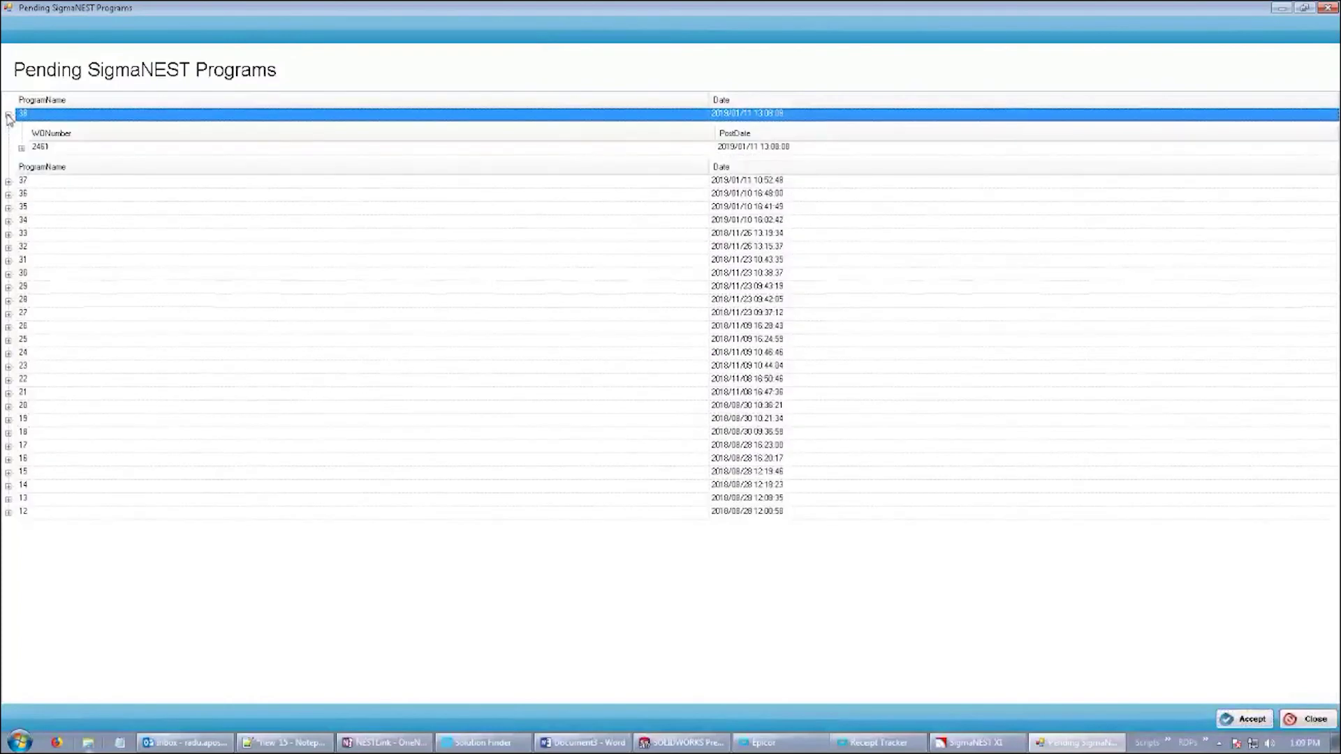
pyautogui.click(21, 149)
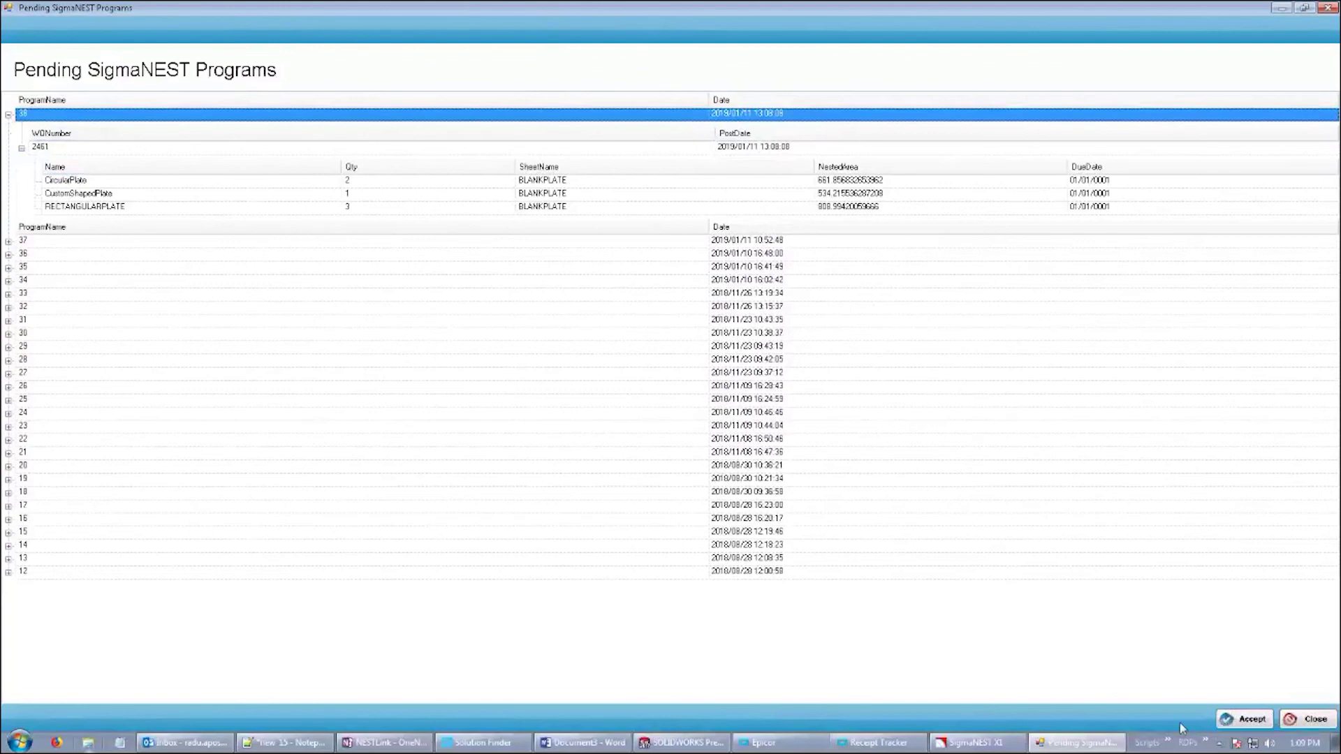
pyautogui.click(1245, 719)
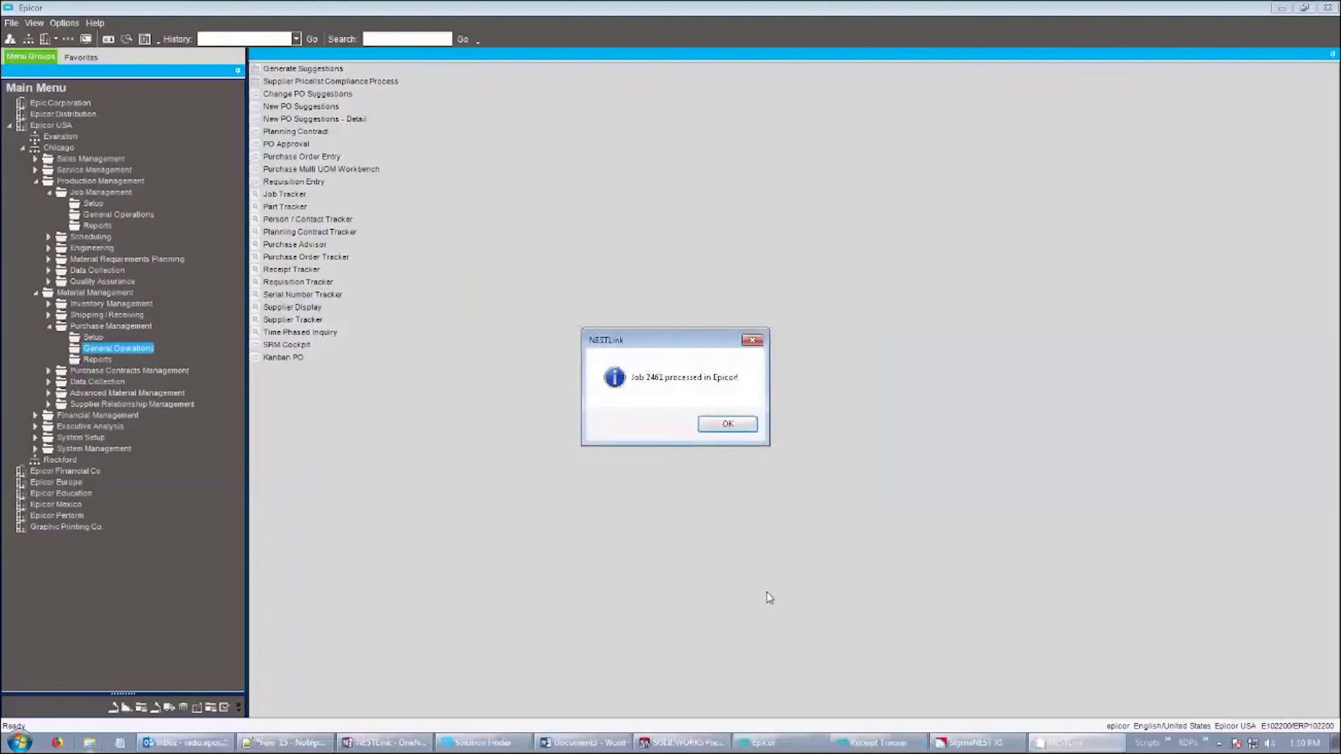
pyautogui.click(747, 430)
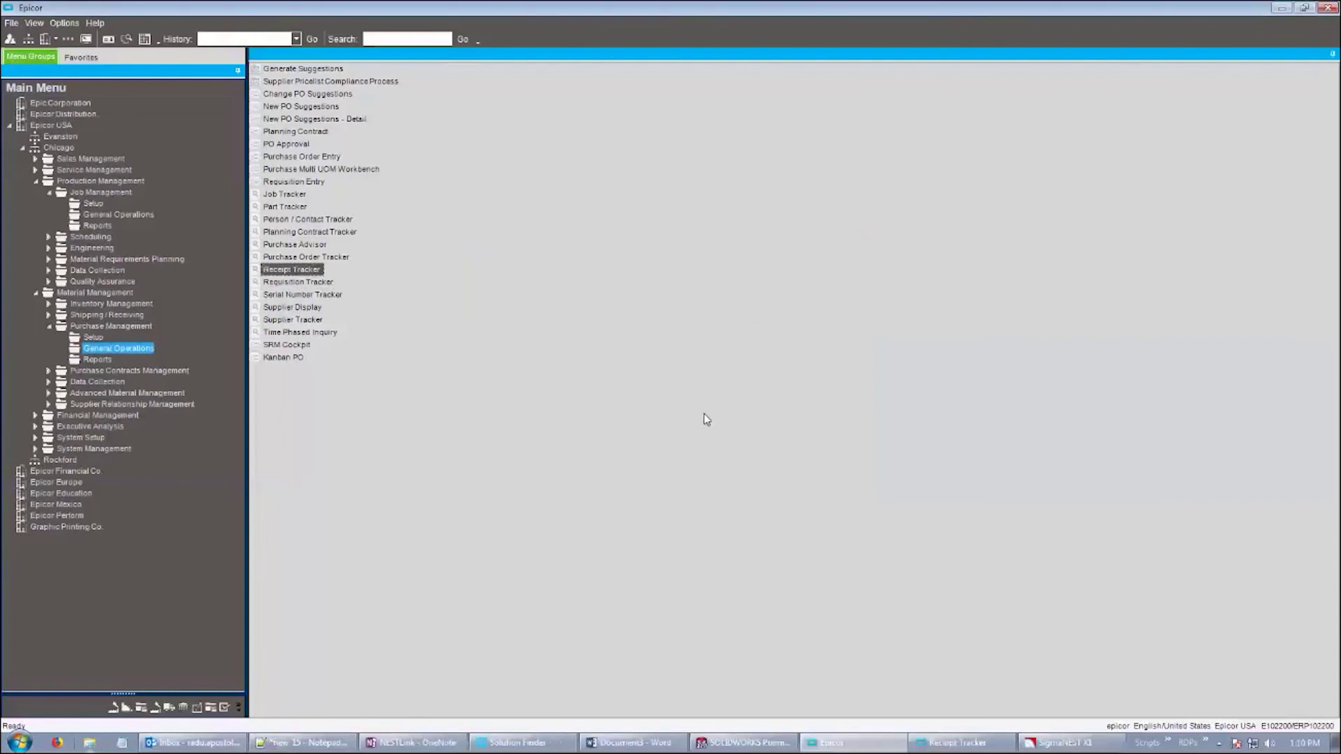
# Open Job Entry from the Job Management general operations in Epicor and load job 2461.
pyautogui.click(148, 215)
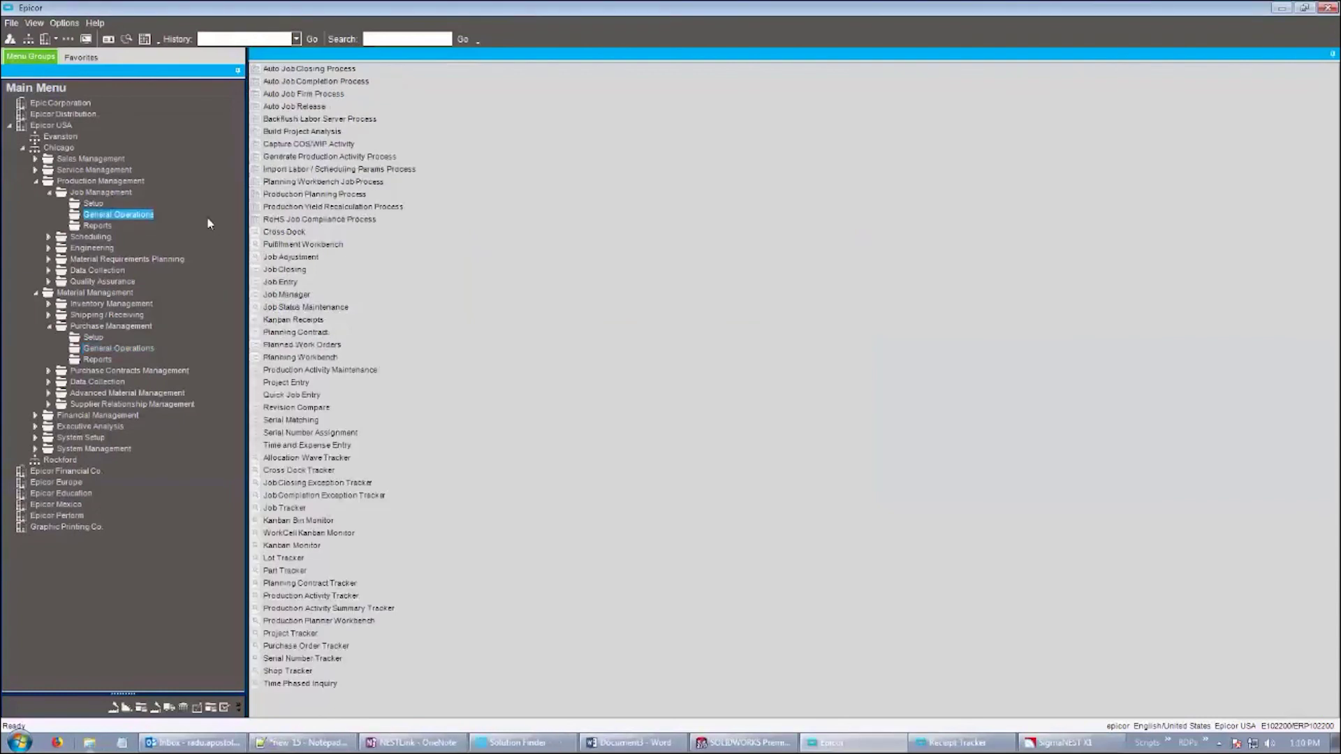
pyautogui.click(290, 283)
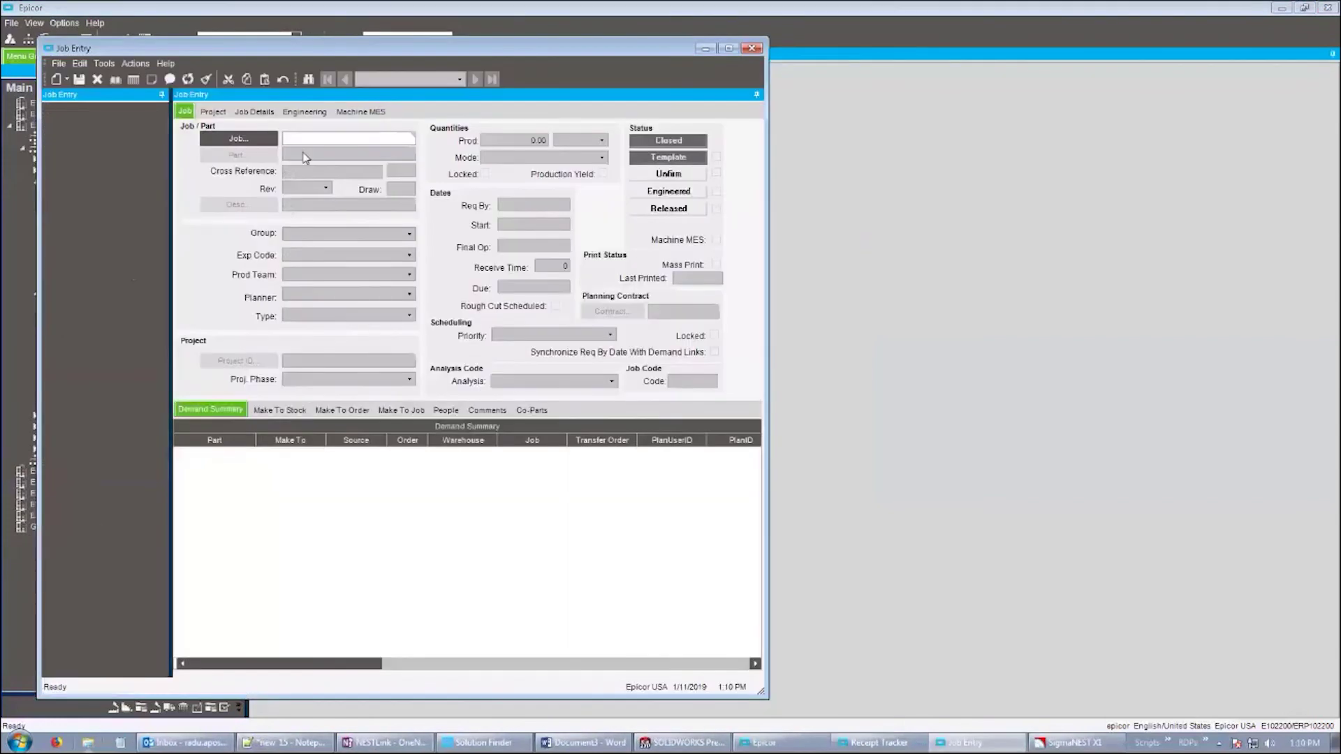
pyautogui.click(310, 140)
pyautogui.write('2461')
pyautogui.press('Tab')
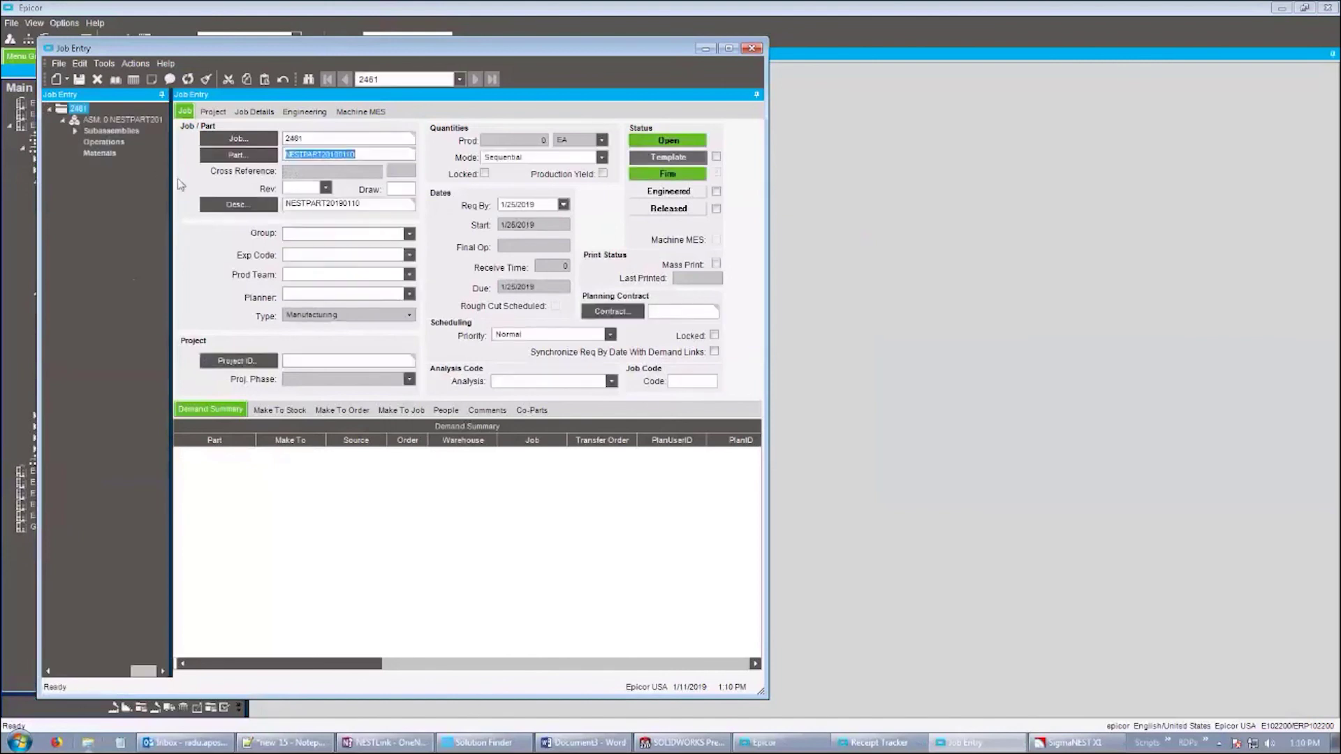
# Widen the job tree and expand the materials of the RectangularPlate, CircularPlate and CustomShapedPlate subassemblies.
pyautogui.moveTo(173, 174); pyautogui.dragTo(307, 189)
pyautogui.click(78, 133)
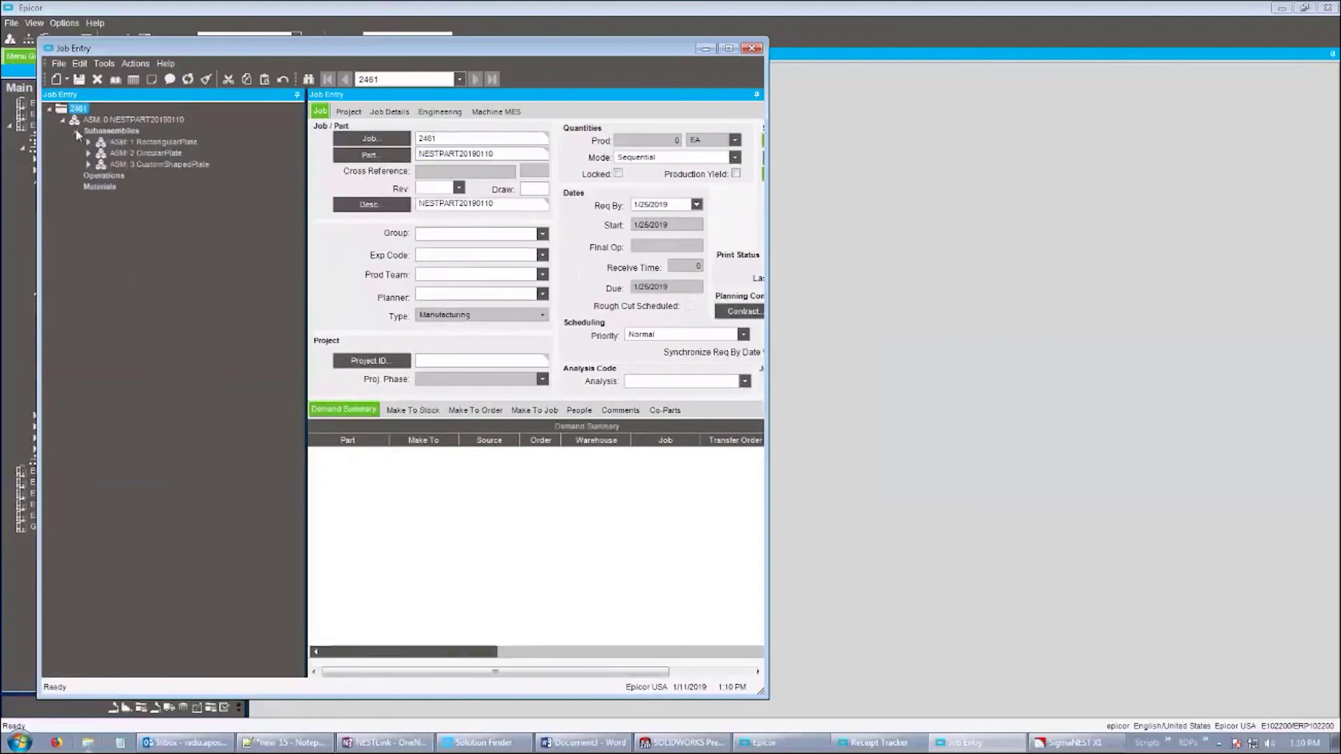
pyautogui.click(89, 142)
pyautogui.click(102, 174)
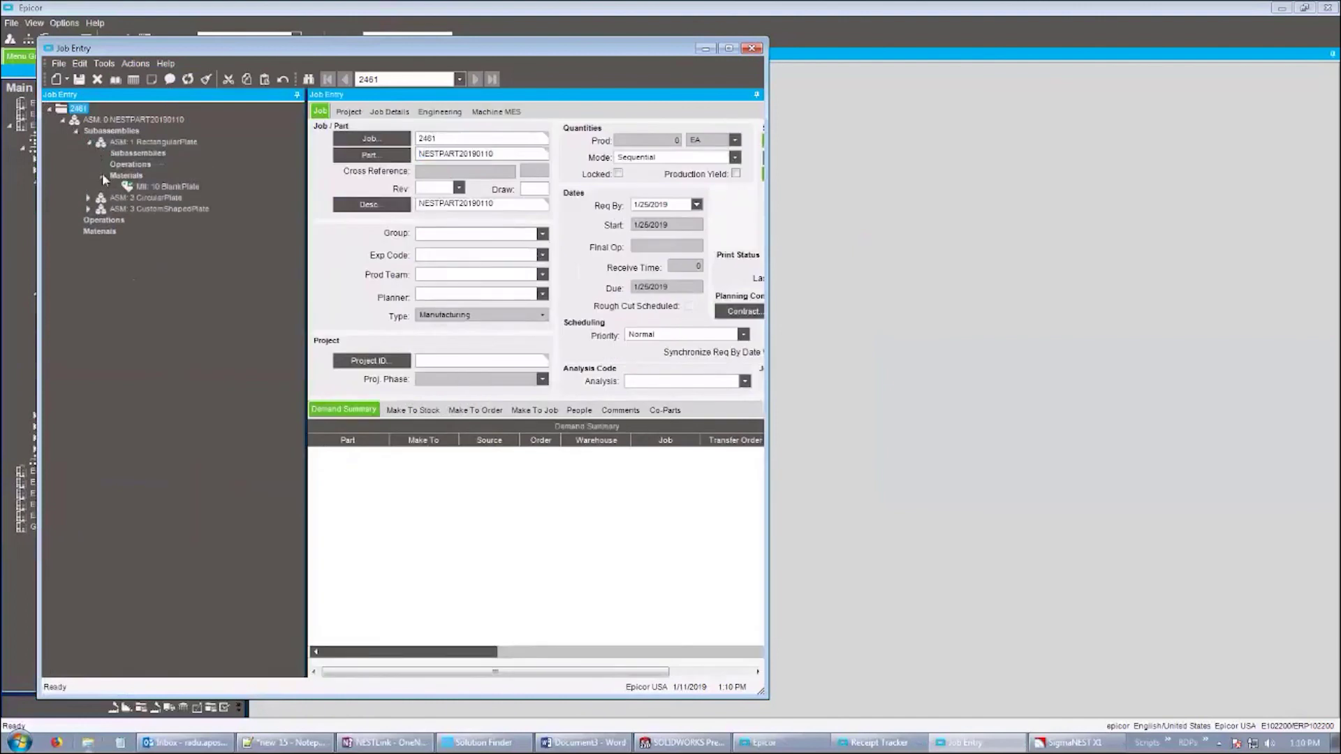
pyautogui.click(88, 198)
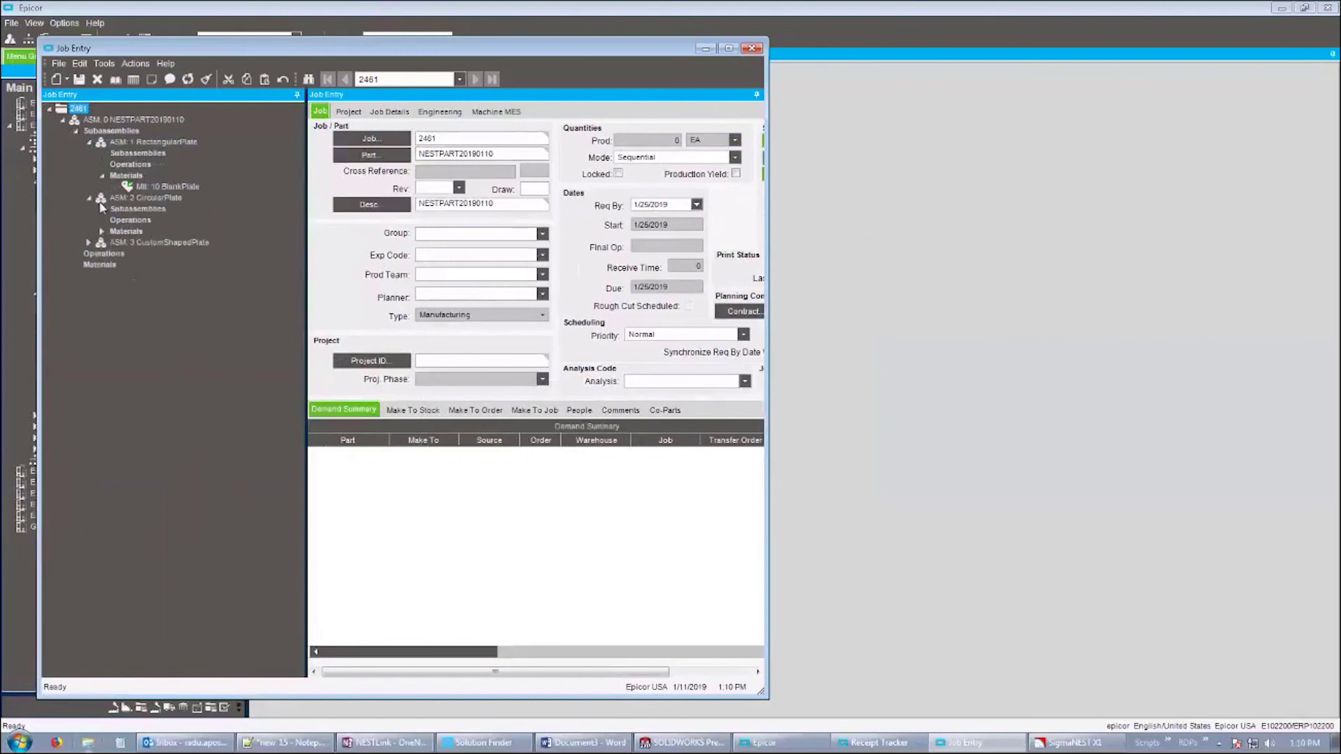
pyautogui.click(102, 232)
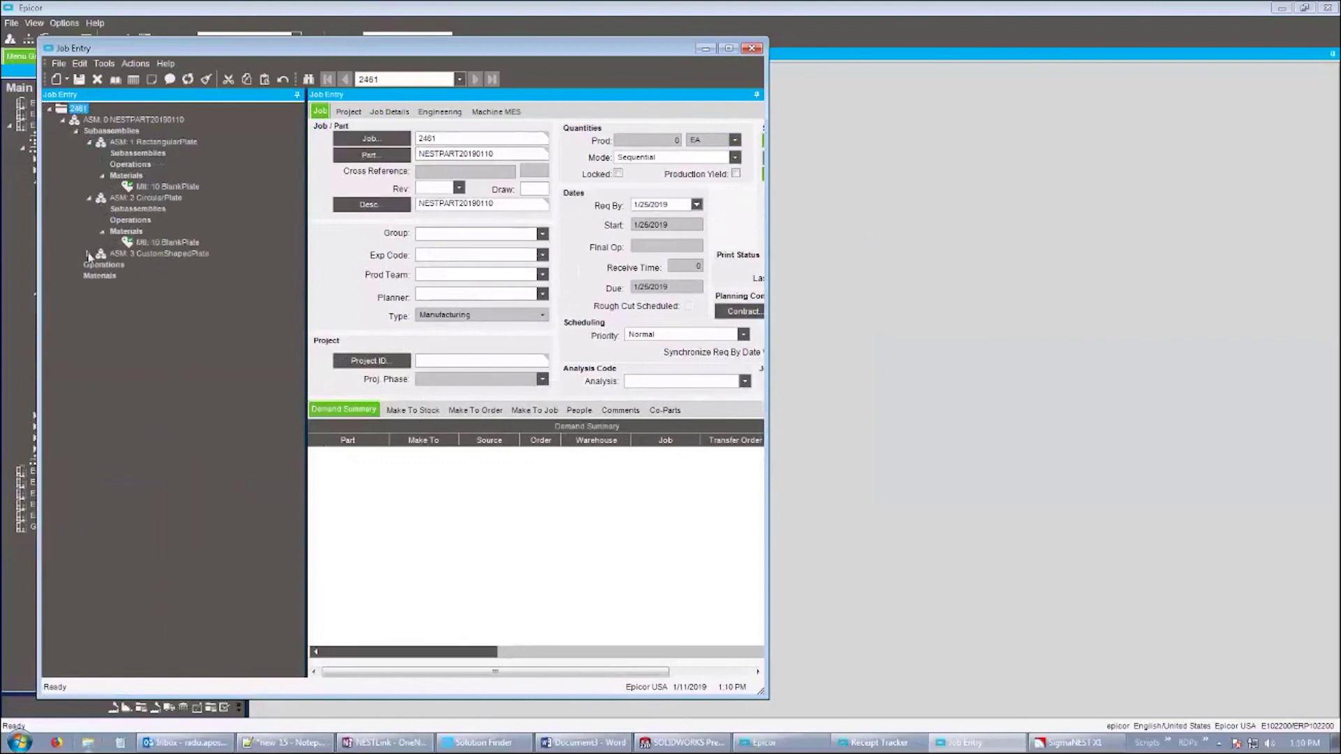
pyautogui.click(89, 255)
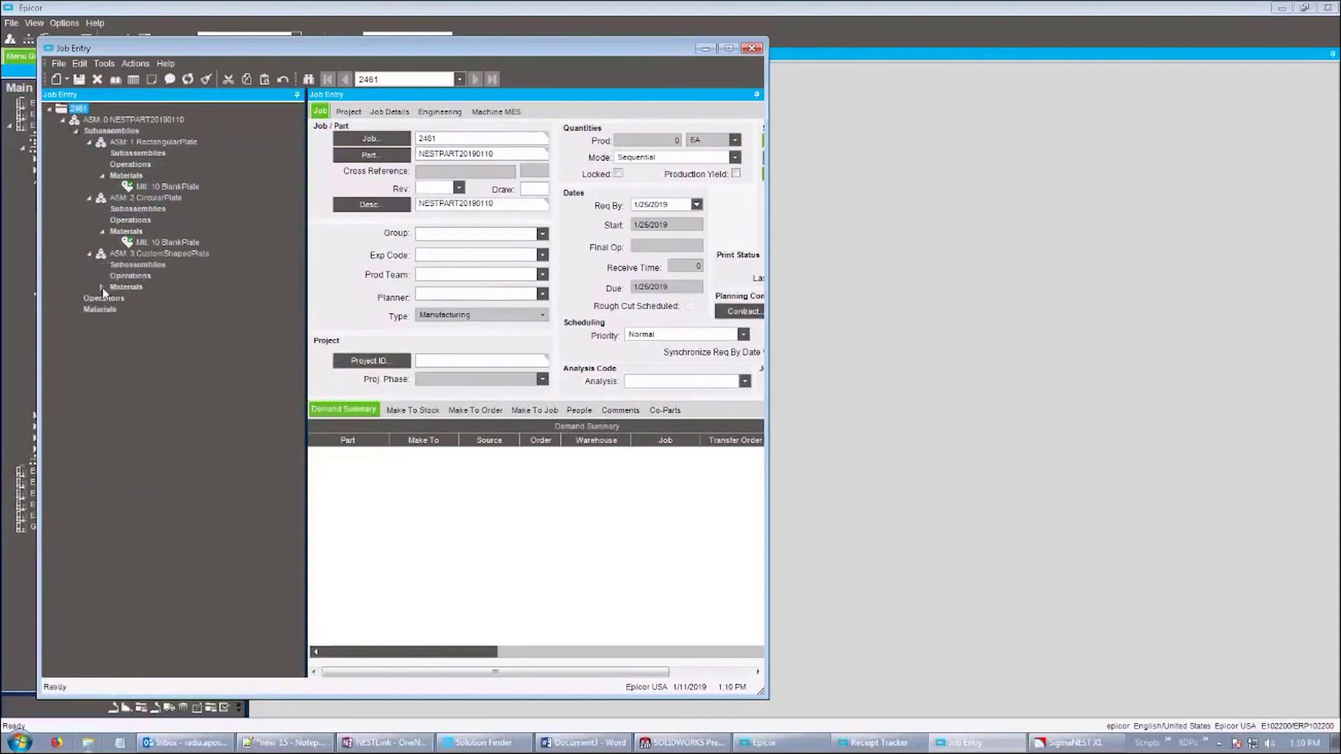
pyautogui.click(102, 288)
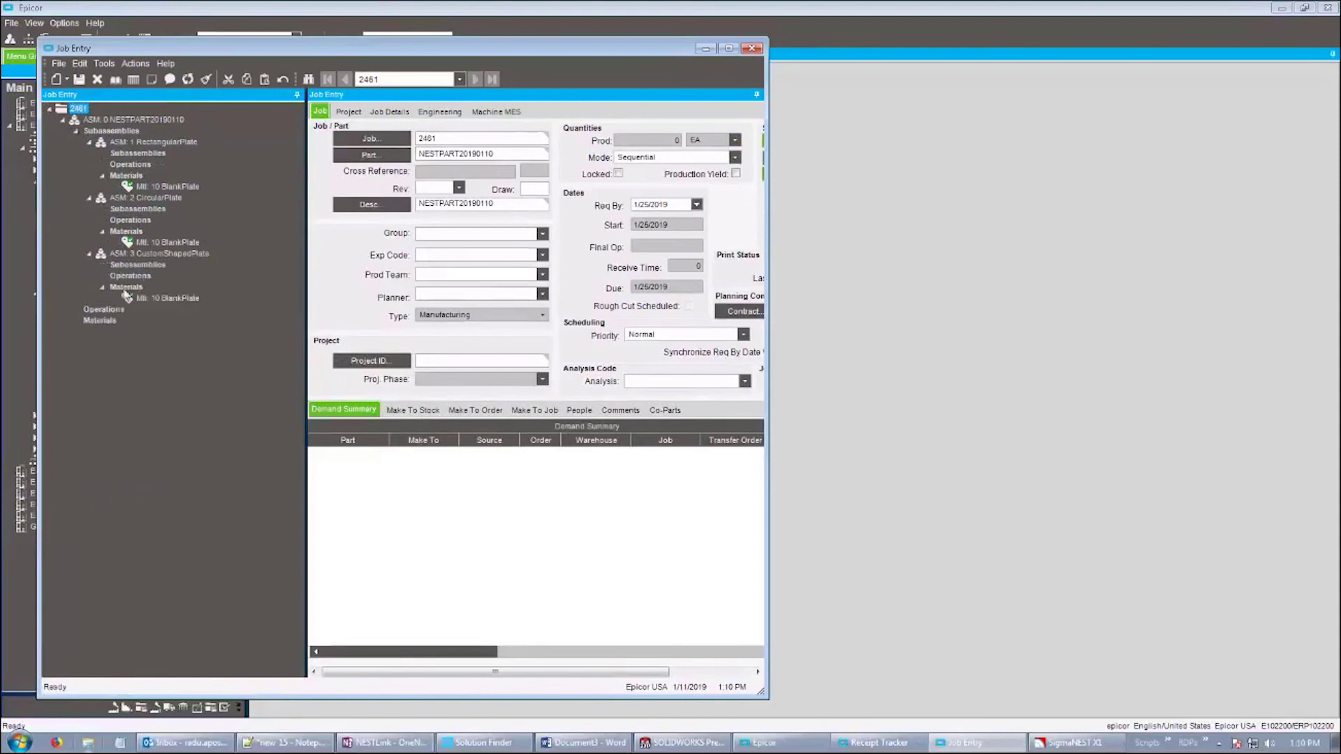
# Open the BlankPlate material of the RectangularPlate subassembly and examine its net, scrap and remnant weights.
pyautogui.click(190, 187)
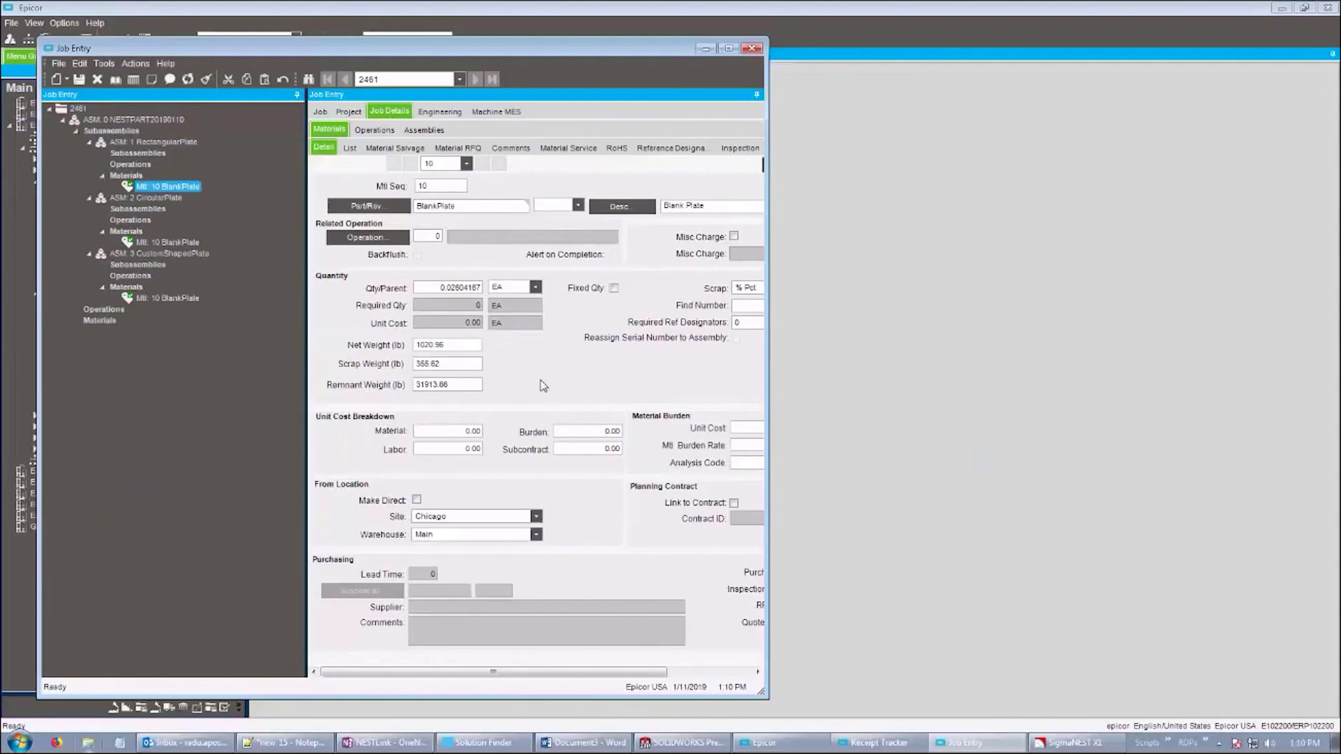
pyautogui.moveTo(462, 346); pyautogui.dragTo(409, 352)
pyautogui.click(471, 367)
pyautogui.click(476, 385)
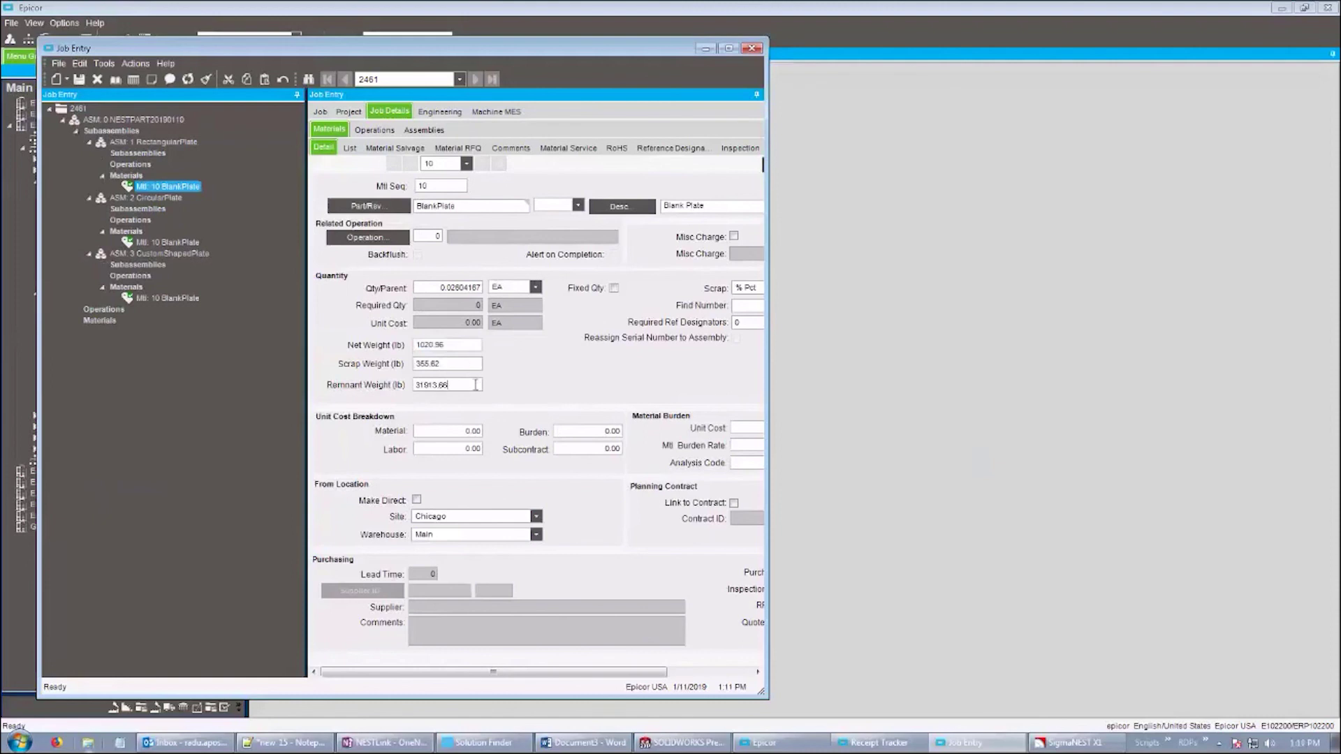